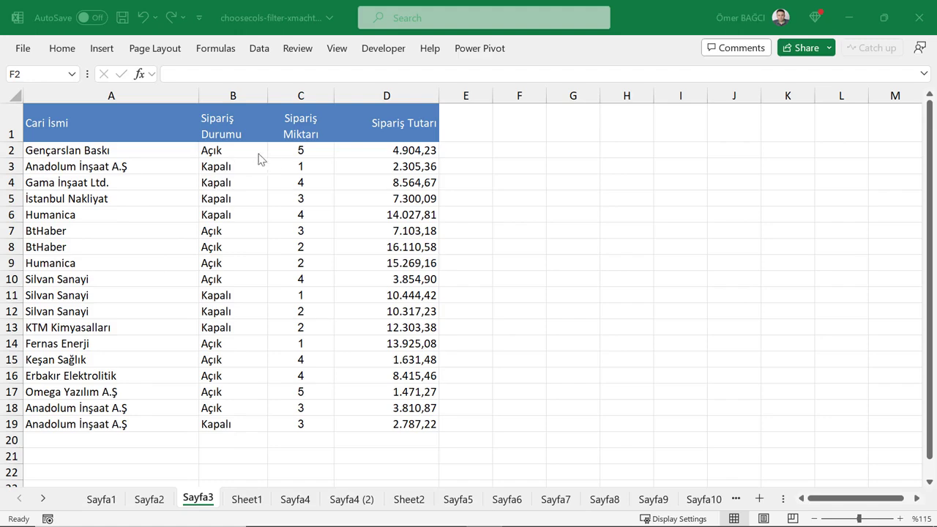
# Enter =GROUPBY(B2:B19;C2:D19;SUM) in F2 to sum order quantity and amount by order status.
pyautogui.click(537, 150)
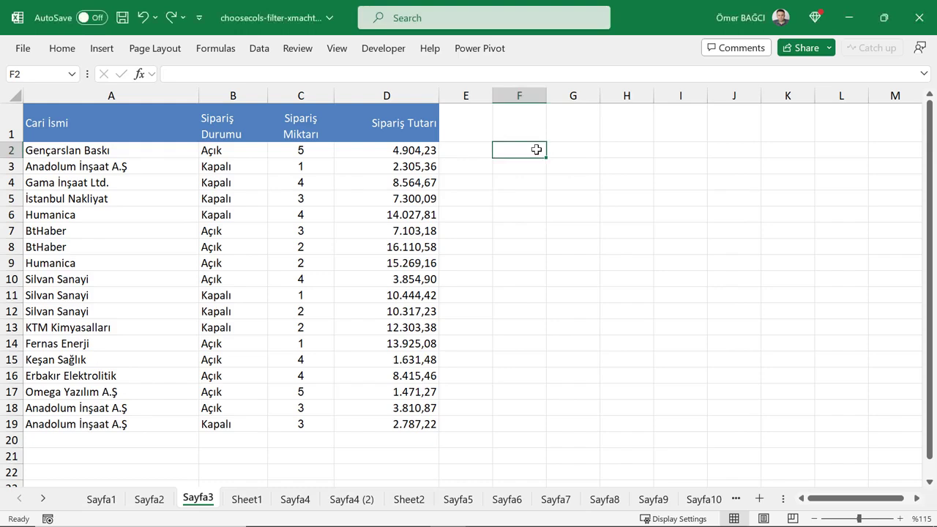
pyautogui.write('=gro')
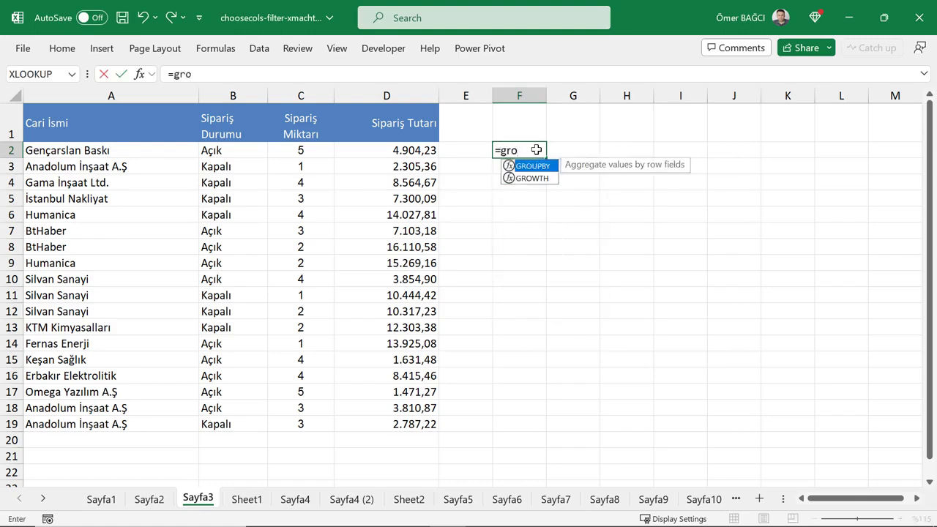
pyautogui.press('Tab')
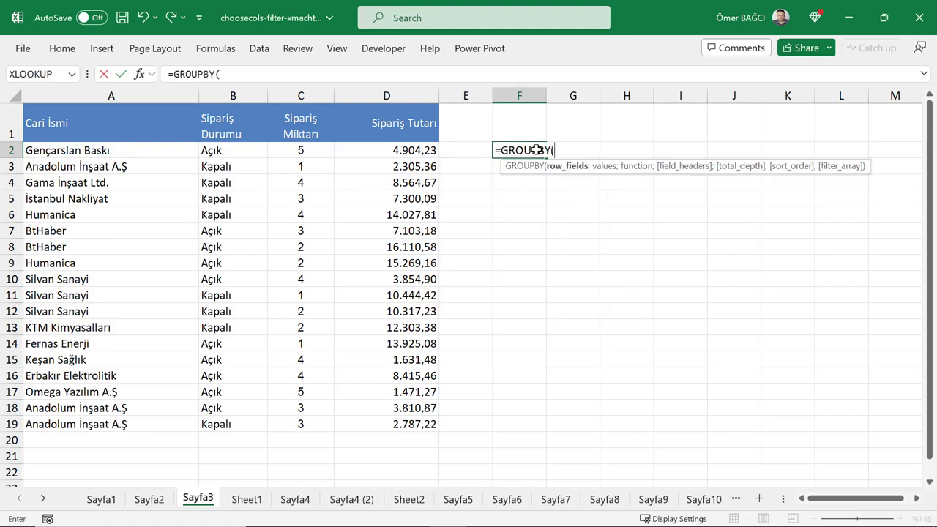
pyautogui.moveTo(251, 154); pyautogui.dragTo(249, 421)
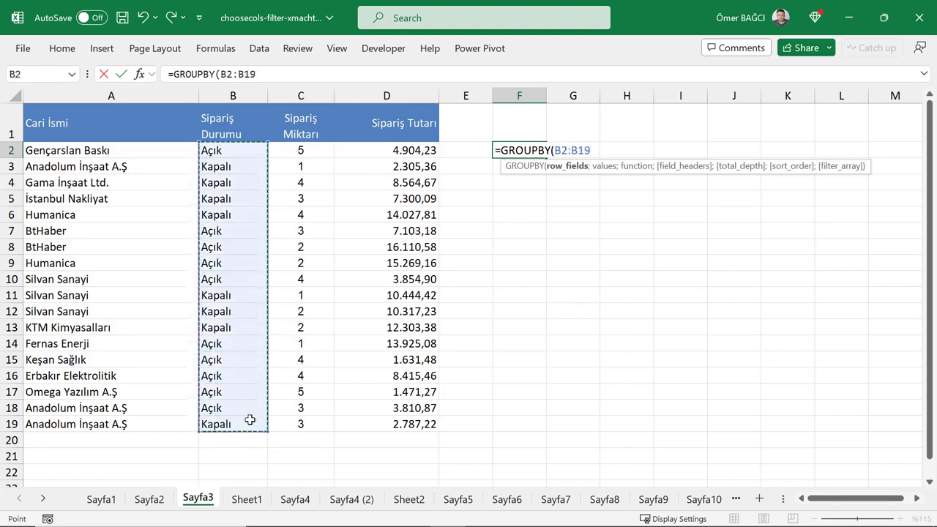
pyautogui.write(';')
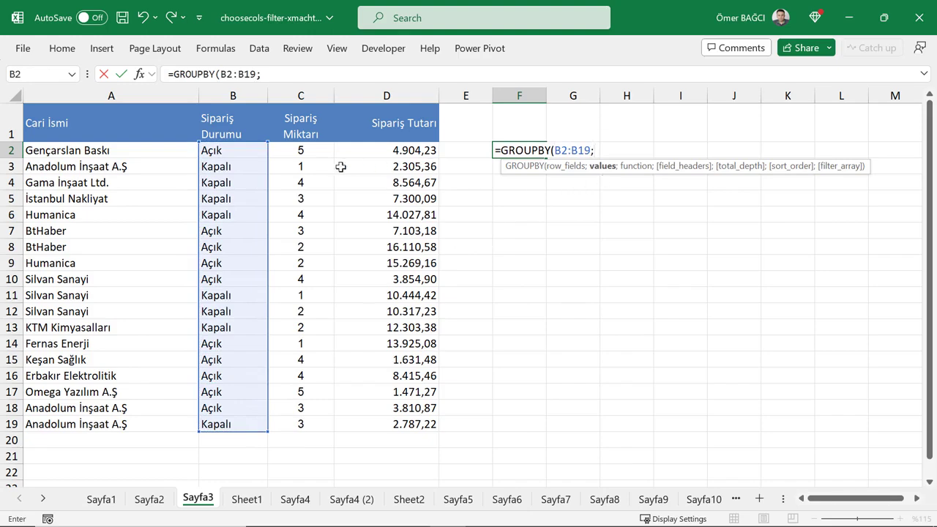
pyautogui.moveTo(301, 149); pyautogui.dragTo(398, 413)
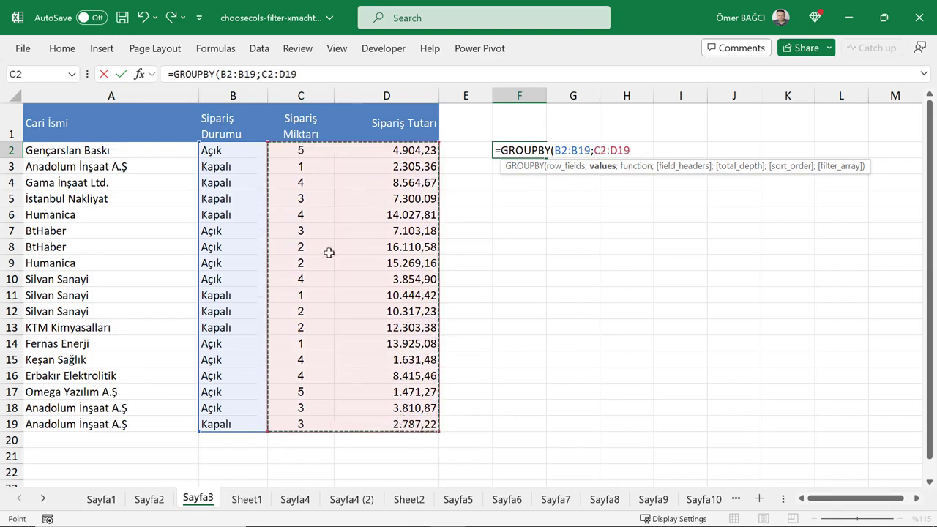
pyautogui.write(';')
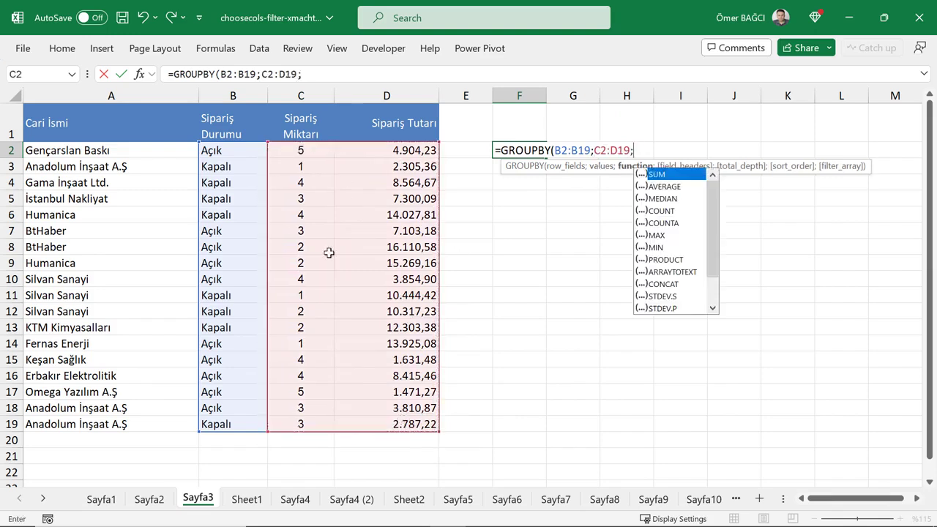
pyautogui.write('sum)')
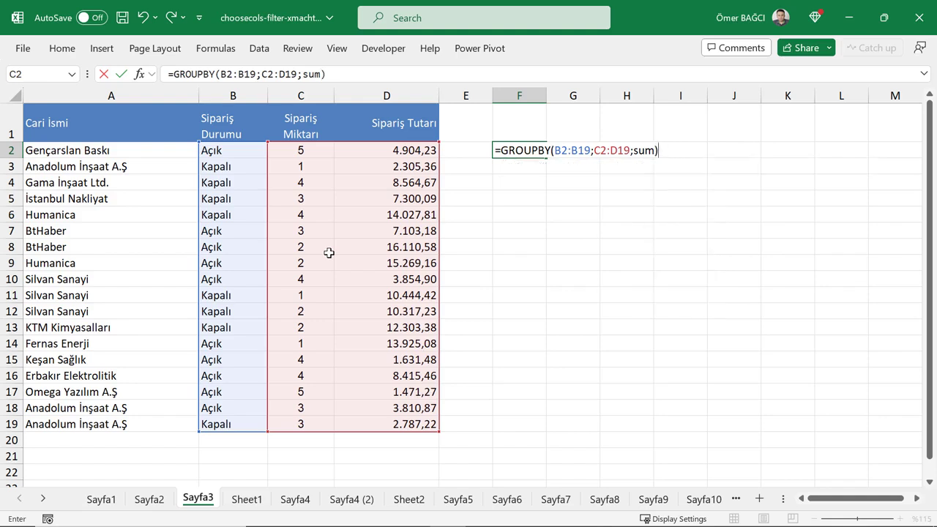
pyautogui.press('Return')
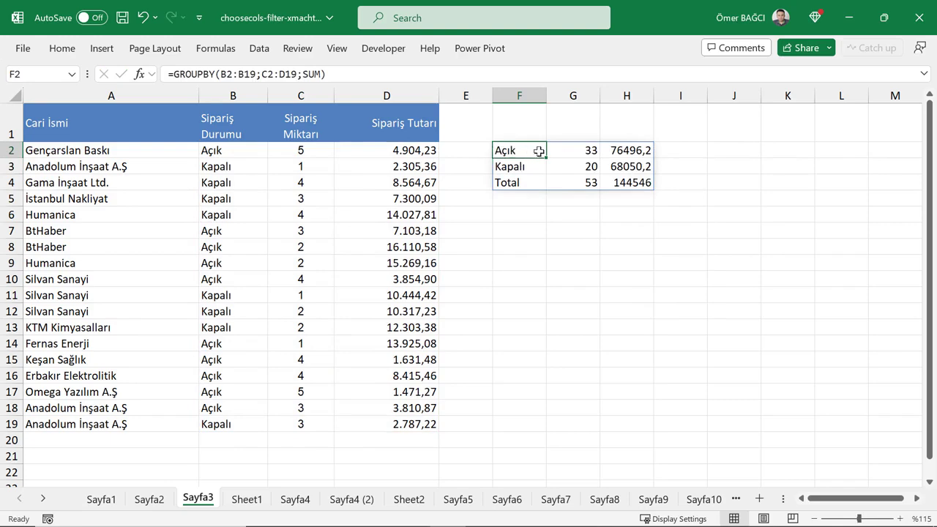
pyautogui.click(590, 152)
pyautogui.click(590, 167)
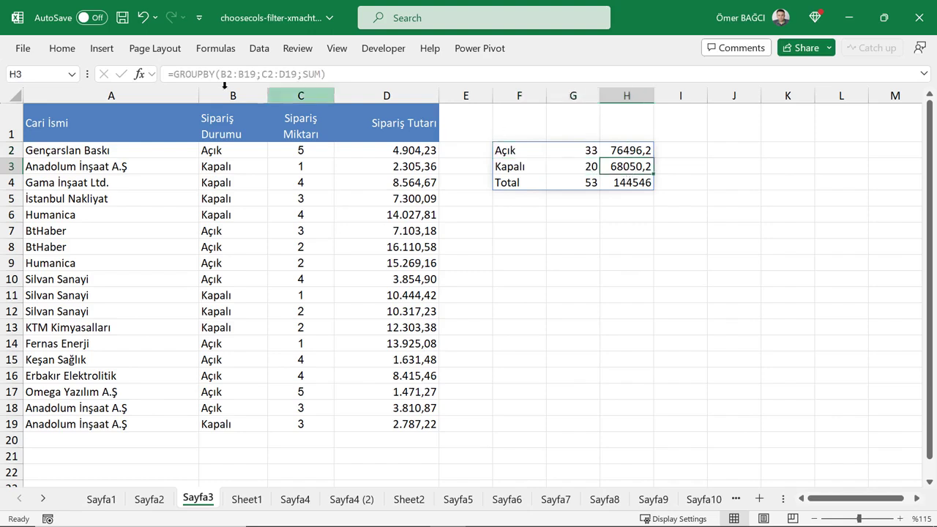
# Copy the headers in B1:D1 to F1:H1 above the summary, keeping the source column widths.
pyautogui.moveTo(215, 117); pyautogui.dragTo(373, 122)
pyautogui.hotkey('ctrl', 'c')
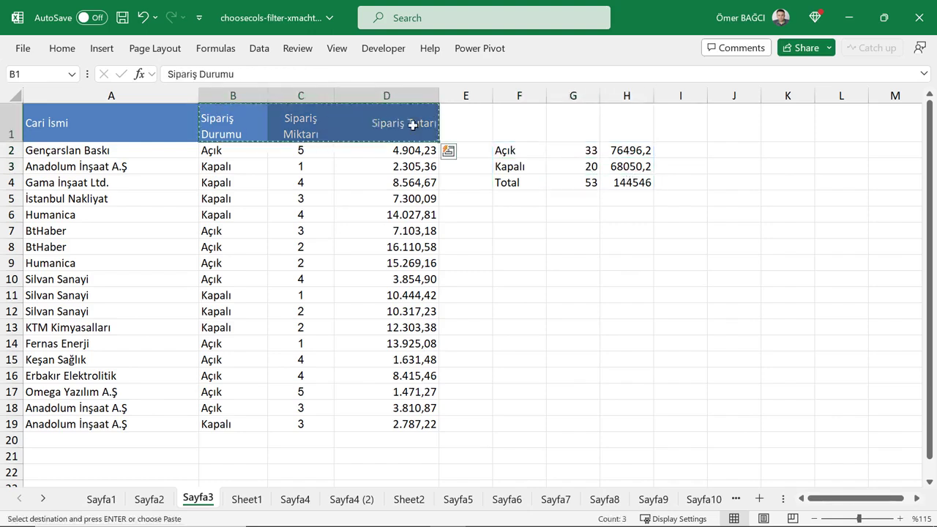
pyautogui.click(504, 117)
pyautogui.hotkey('ctrl', 'v')
pyautogui.click(669, 152)
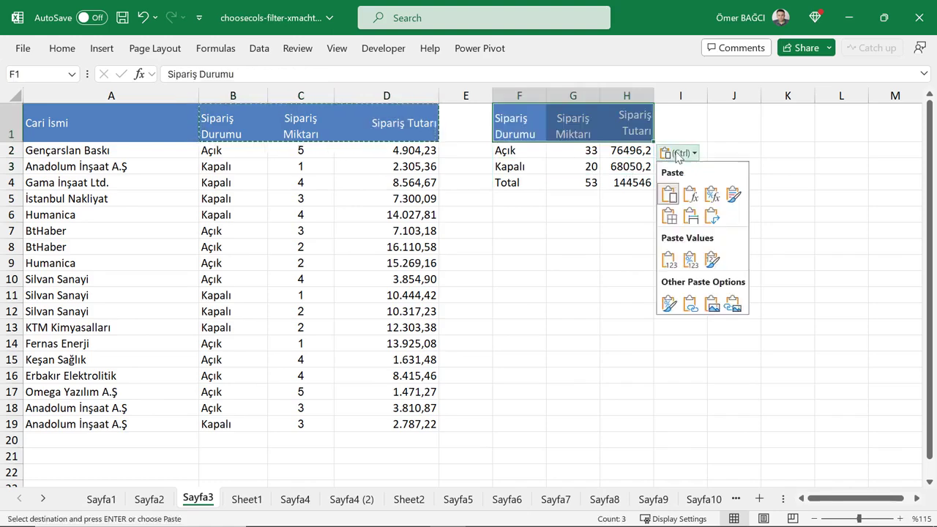
pyautogui.click(688, 221)
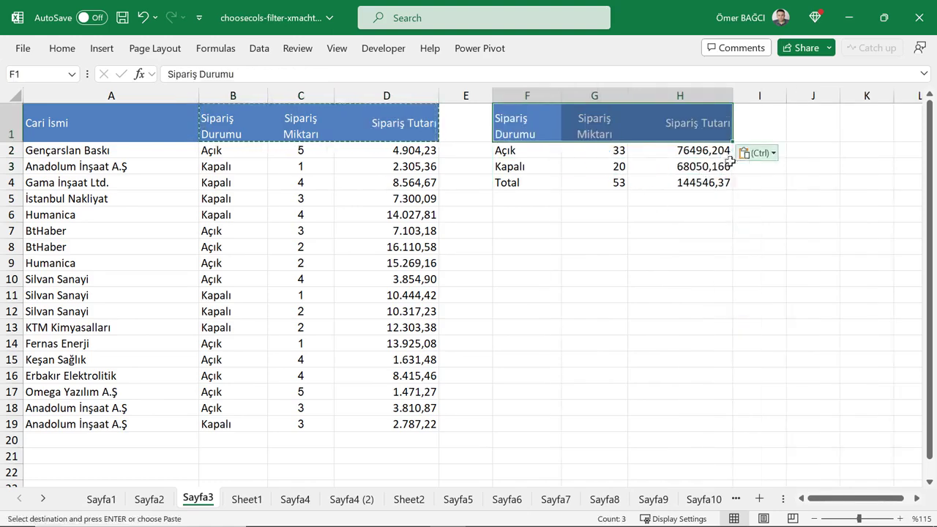
# Format the summed order amounts in H2:H5 as numbers with thousands separators and two decimals.
pyautogui.moveTo(691, 152); pyautogui.dragTo(697, 197)
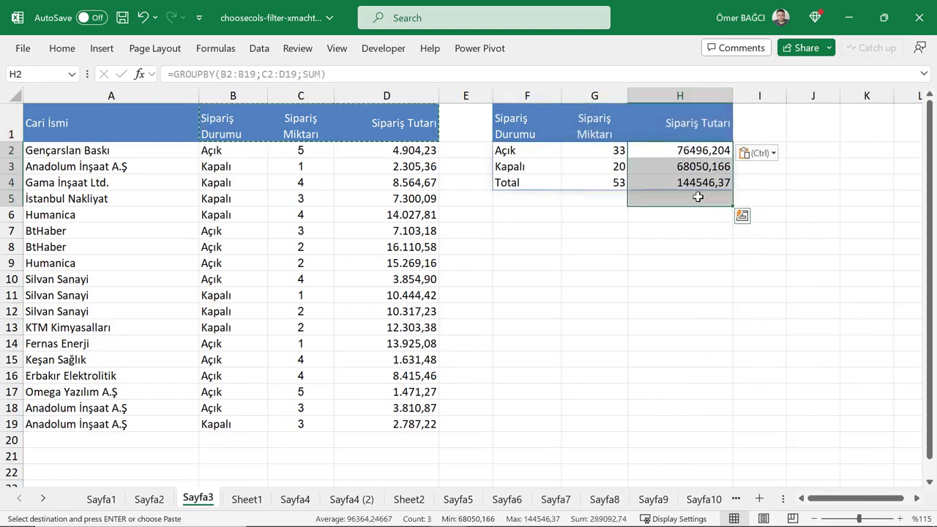
pyautogui.hotkey('ctrl', 'shift', '1')
pyautogui.click(654, 169)
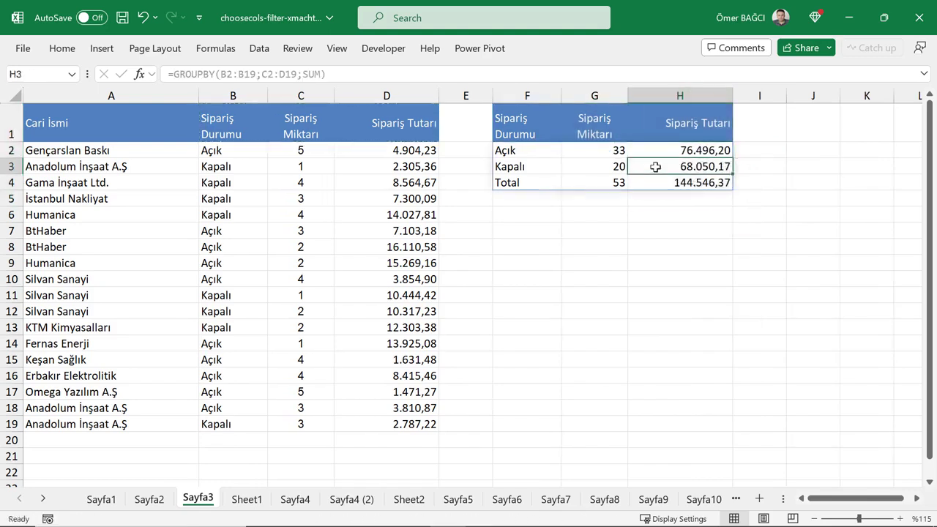
# Copy the summary headers in F1:H1 to J1:L1, keeping the source column widths.
pyautogui.click(511, 124)
pyautogui.moveTo(519, 123); pyautogui.dragTo(655, 121)
pyautogui.hotkey('ctrl', 'c')
pyautogui.click(818, 132)
pyautogui.hotkey('ctrl', 'v')
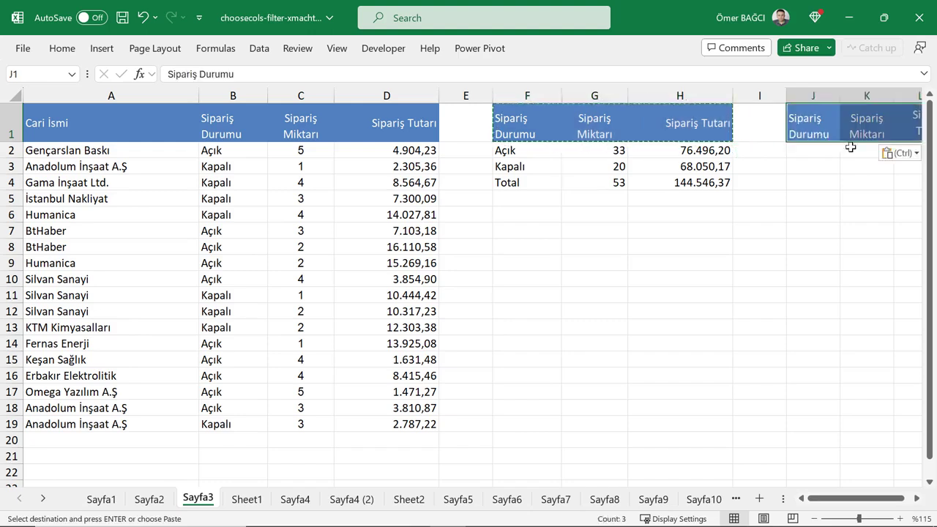
pyautogui.click(890, 156)
pyautogui.click(871, 215)
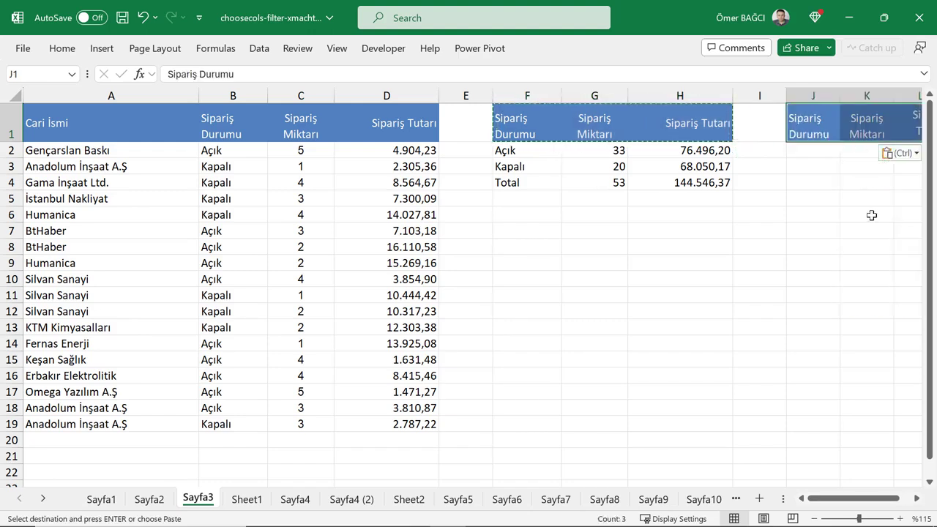
pyautogui.click(806, 148)
pyautogui.press('Left')
pyautogui.press('Left')
pyautogui.press('Left')
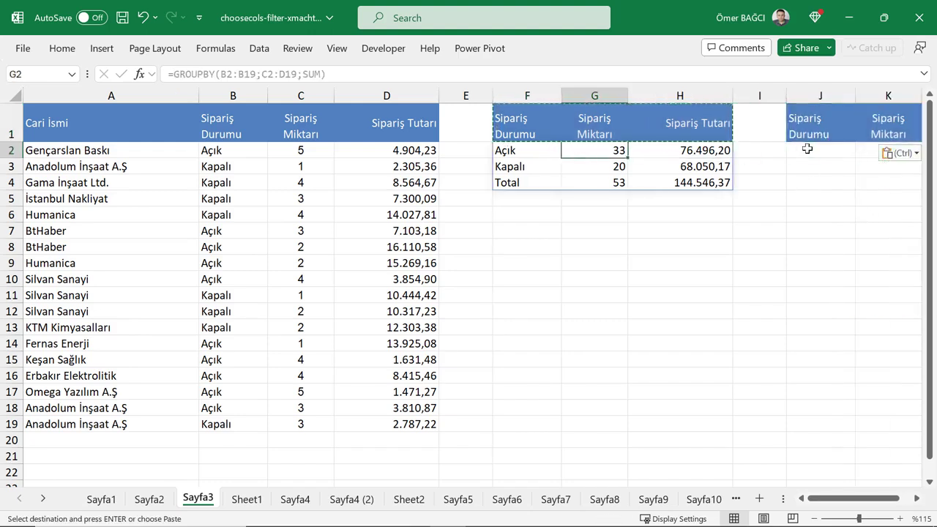
pyautogui.press('Left')
pyautogui.press('Down')
pyautogui.press('Down')
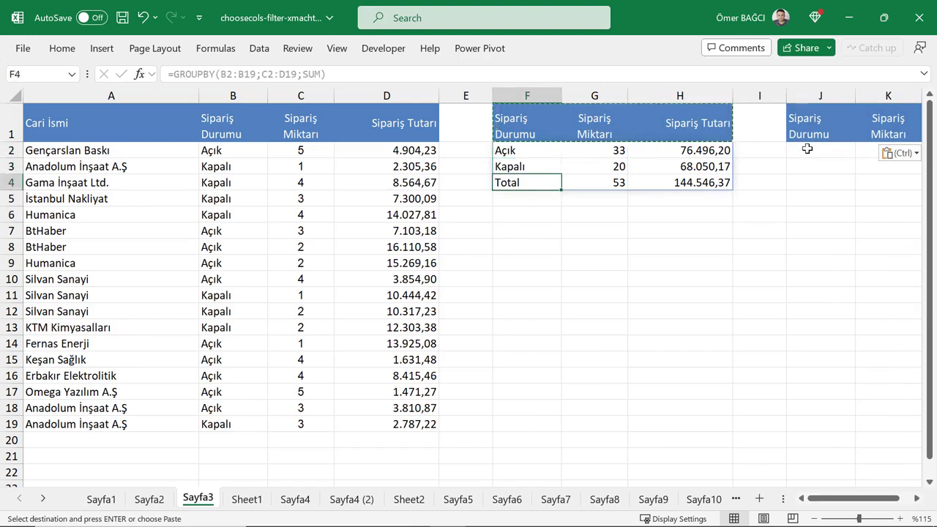
pyautogui.press('Right')
pyautogui.press('Right')
pyautogui.press('Right')
pyautogui.press('Right')
pyautogui.press('Right')
pyautogui.press('Right')
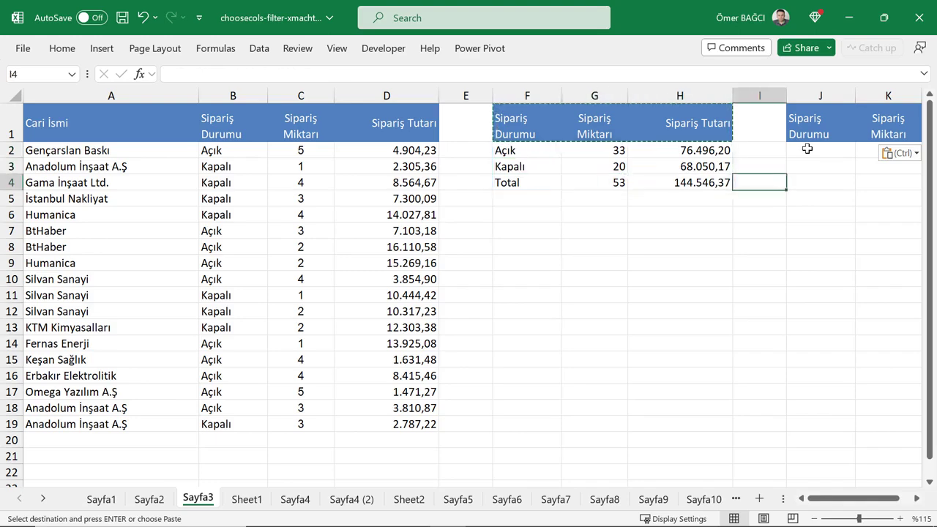
pyautogui.press('Left')
pyautogui.press('Left')
pyautogui.press('Left')
pyautogui.press('Up')
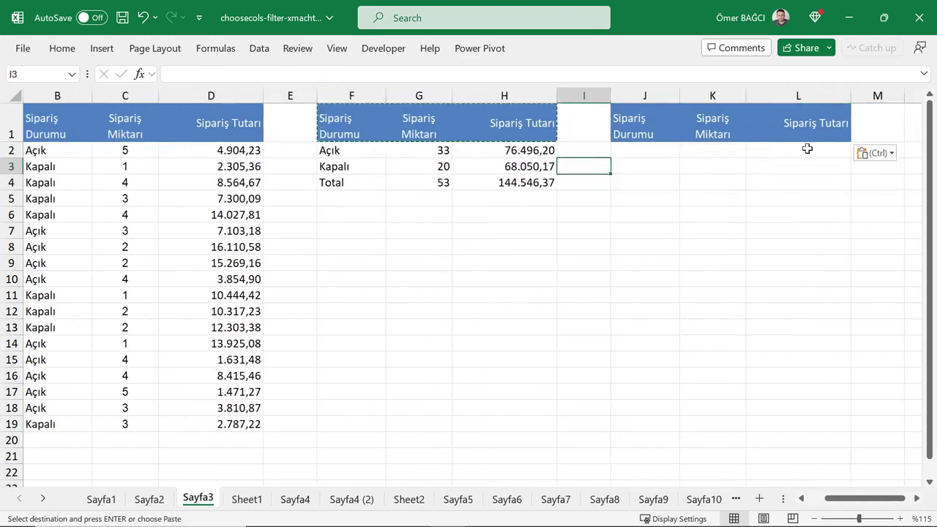
# Enter =GROUPBY(B2:B19;C2:D19;AVERAGE) in J2 to average order quantity and amount by order status.
pyautogui.press('Up')
pyautogui.press('Right')
pyautogui.write('=gro')
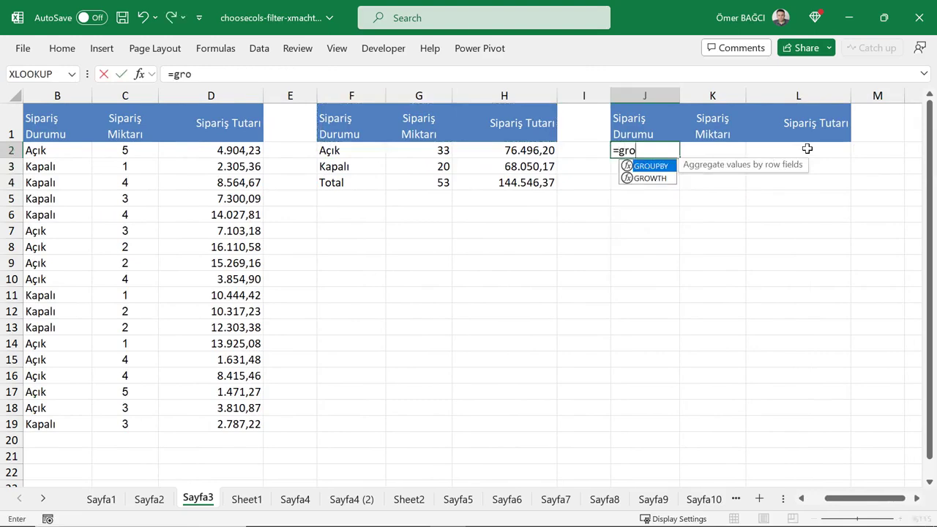
pyautogui.press('Tab')
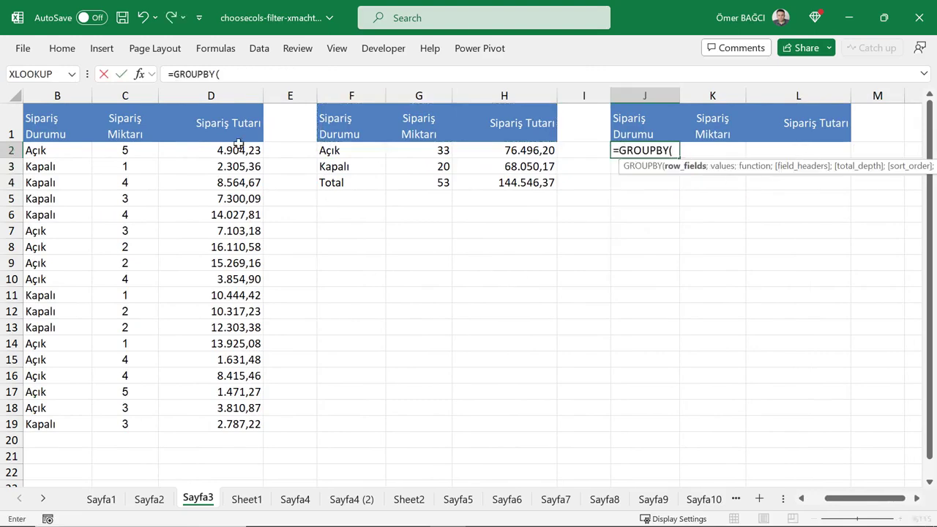
pyautogui.moveTo(76, 154); pyautogui.dragTo(46, 424)
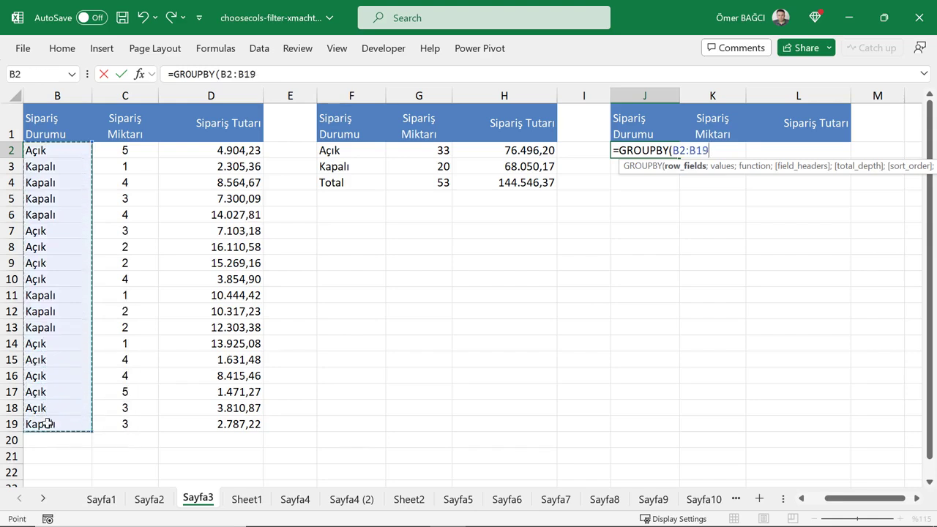
pyautogui.write(';')
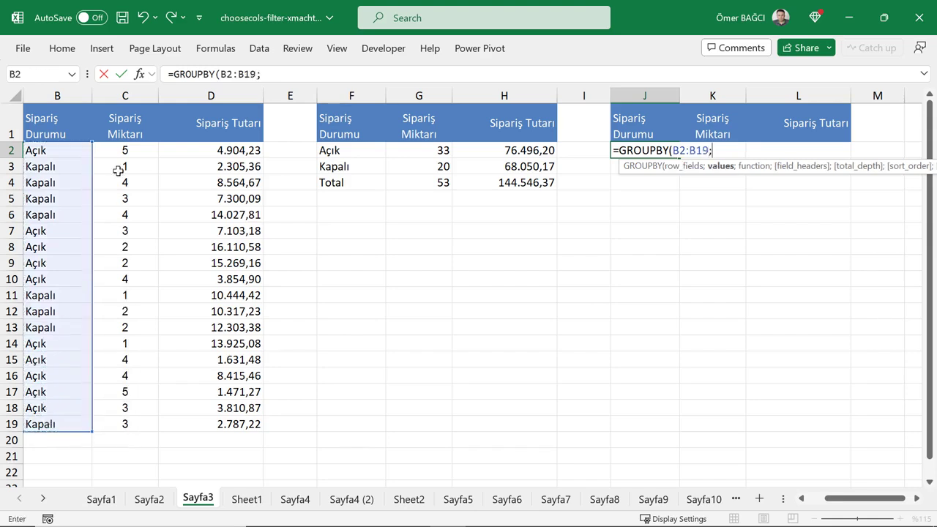
pyautogui.moveTo(127, 150); pyautogui.dragTo(228, 428)
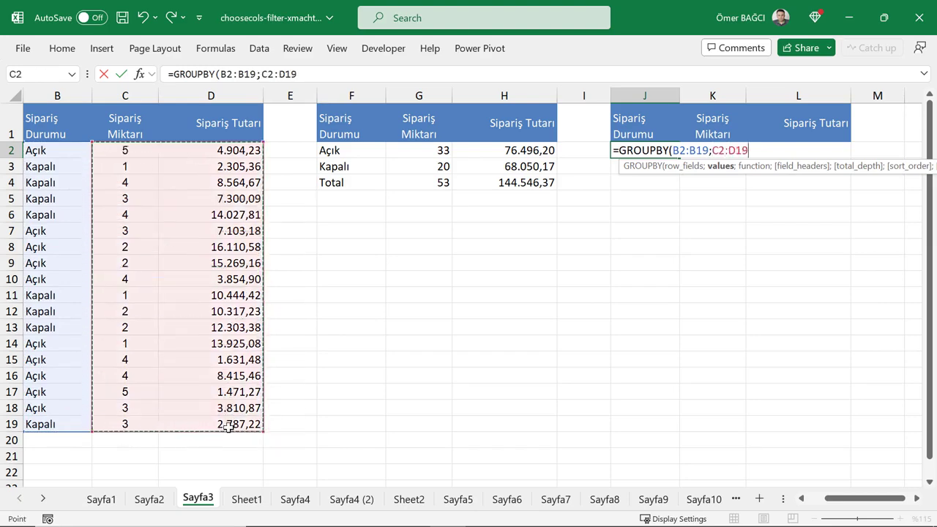
pyautogui.write(';')
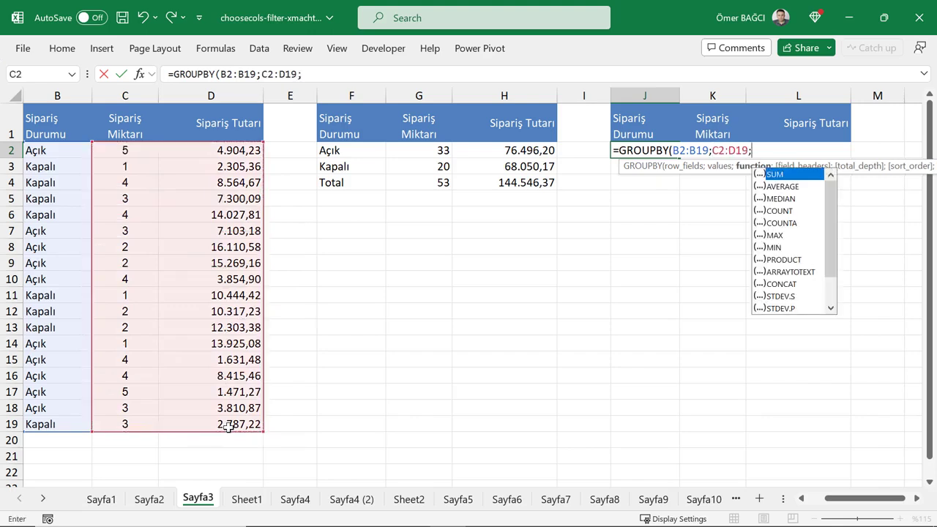
pyautogui.doubleClick(781, 186)
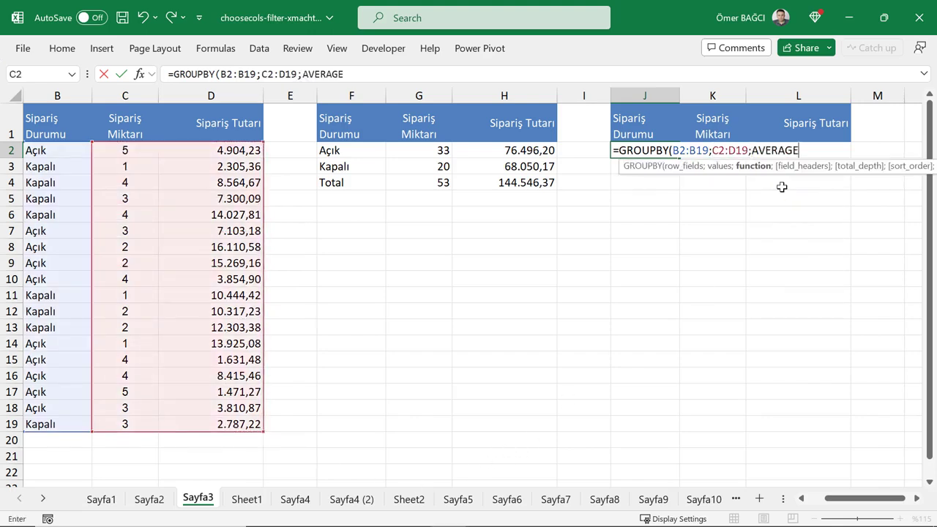
pyautogui.write(')')
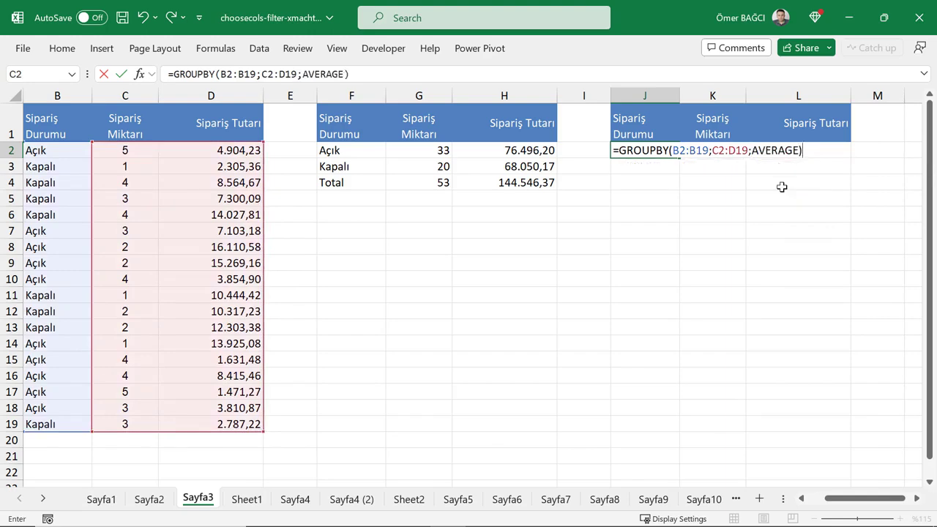
pyautogui.press('Return')
# Format the averages in K2:L4 as numbers with thousands separators and two decimals.
pyautogui.press('Up')
pyautogui.press('Right')
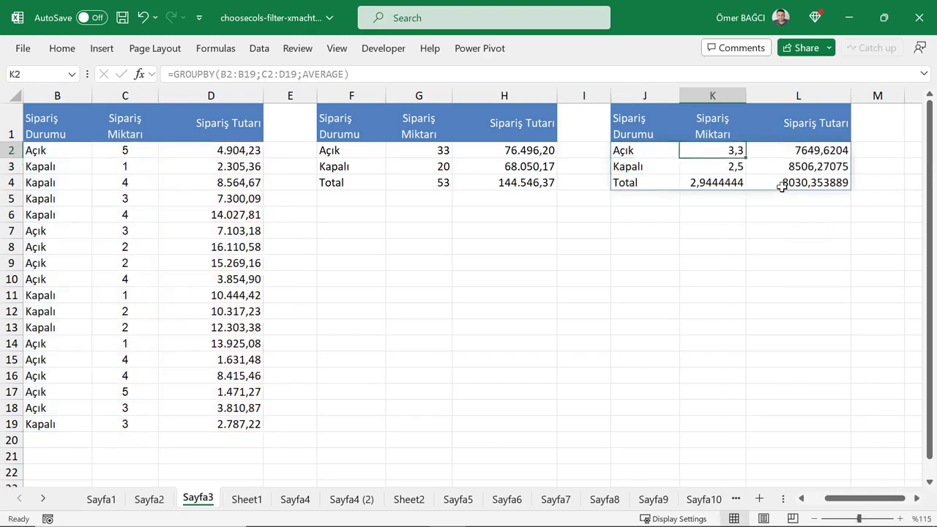
pyautogui.hotkey('shift', 'Down')
pyautogui.hotkey('shift', 'Down')
pyautogui.hotkey('shift', 'Right')
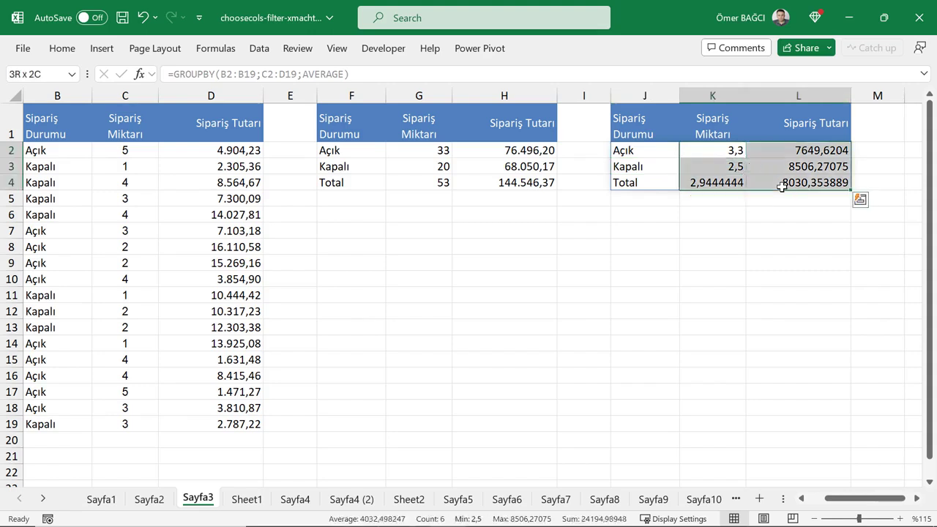
pyautogui.hotkey('ctrl', 'shift', '1')
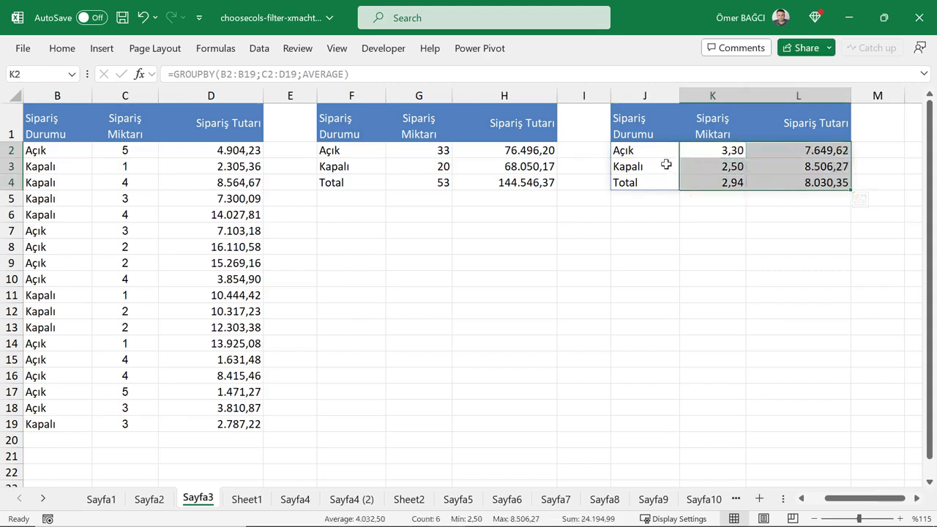
# Edit the average summary's GROUPBY formula in J2 to add 0 (No) as the field headers argument after AVERAGE.
pyautogui.click(646, 183)
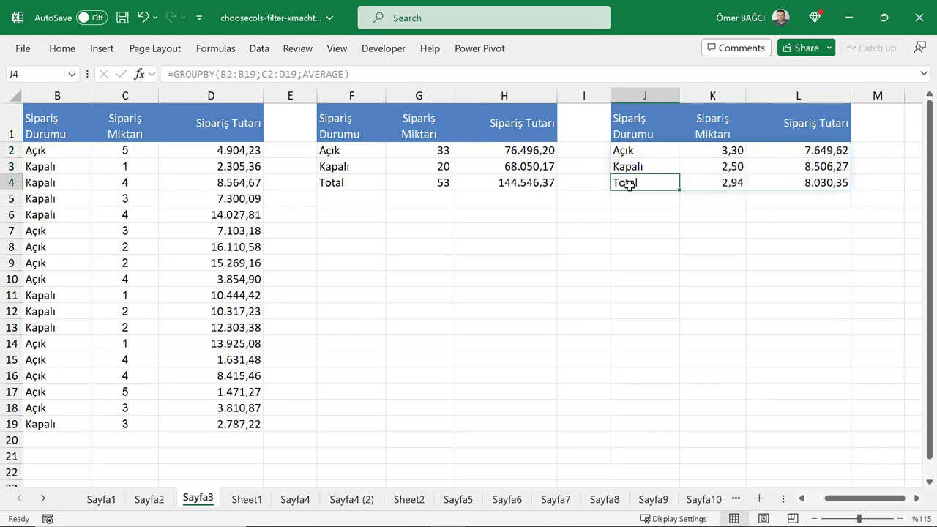
pyautogui.moveTo(778, 182); pyautogui.dragTo(855, 180)
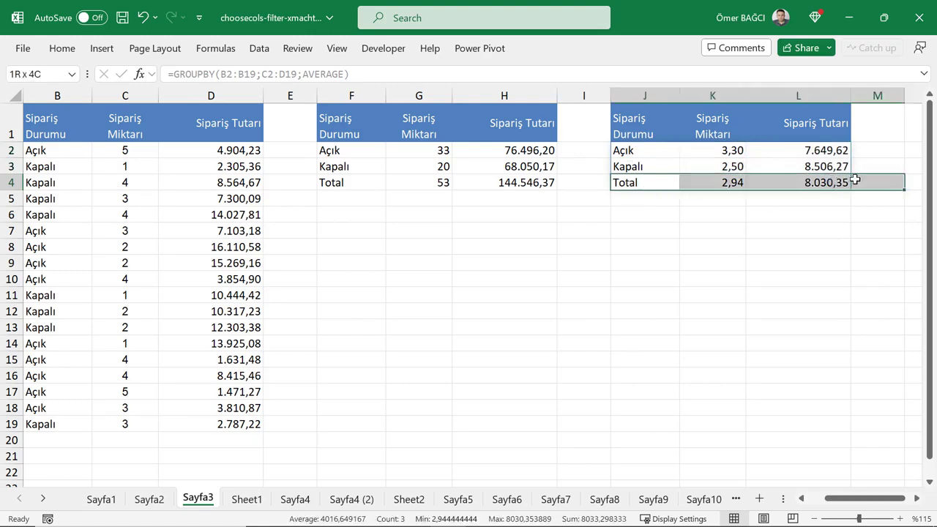
pyautogui.doubleClick(648, 149)
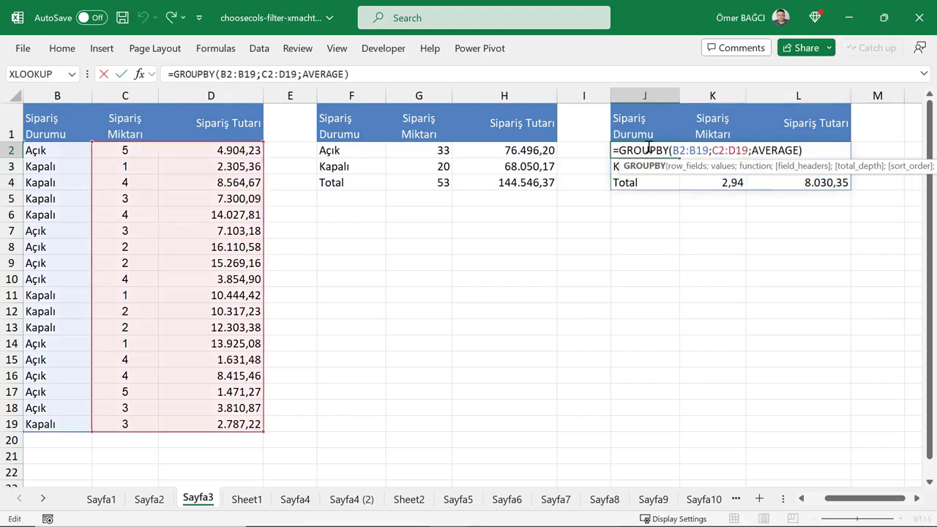
pyautogui.click(567, 238)
pyautogui.keyDown('ctrl'); pyautogui.scroll(10, 615, 217); pyautogui.keyUp('ctrl')
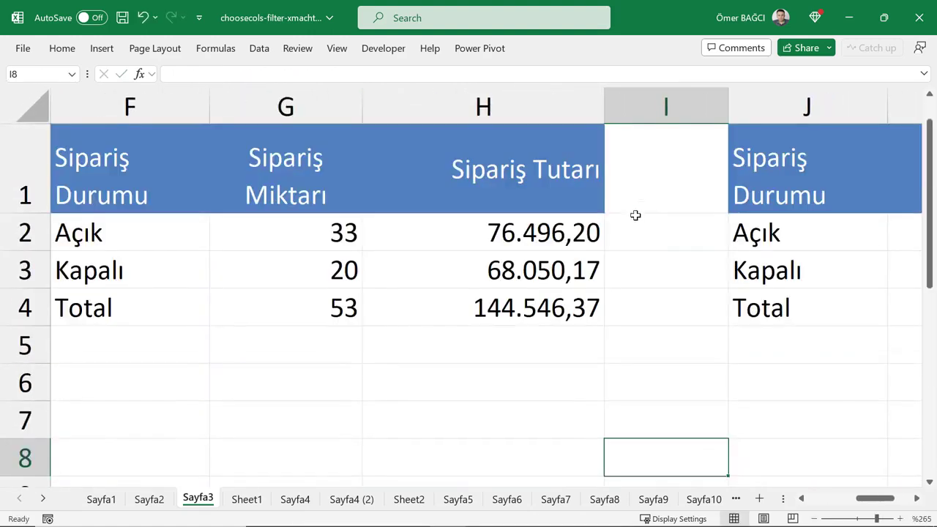
pyautogui.click(916, 498)
pyautogui.click(916, 498)
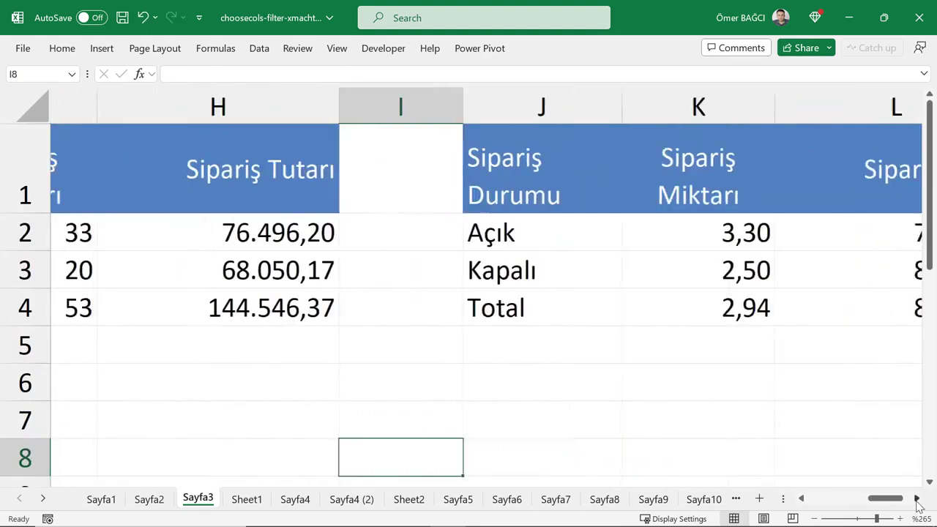
pyautogui.click(916, 498)
pyautogui.doubleClick(241, 235)
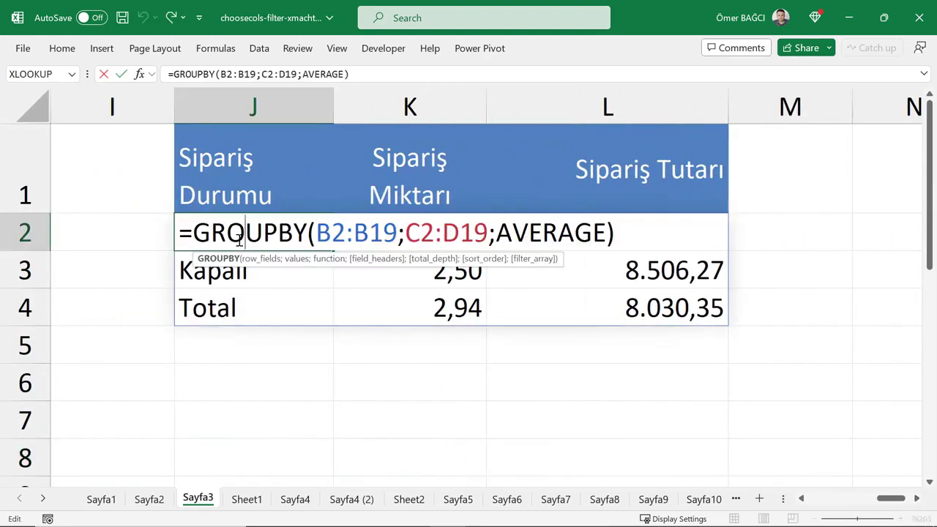
pyautogui.click(607, 231)
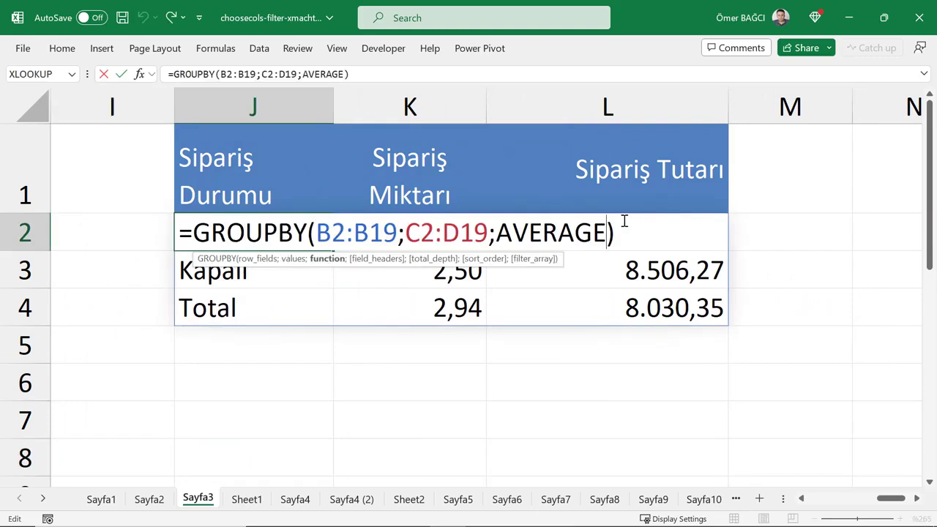
pyautogui.write(';')
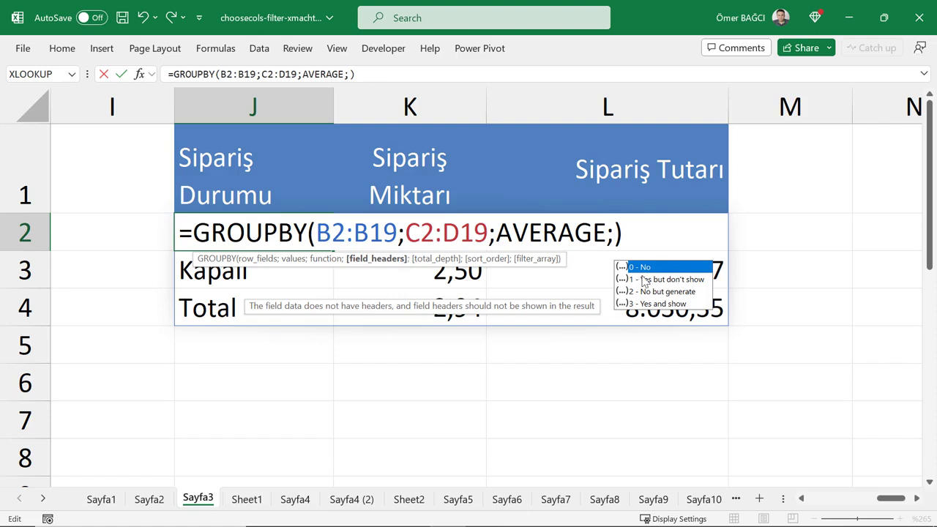
pyautogui.write('0')
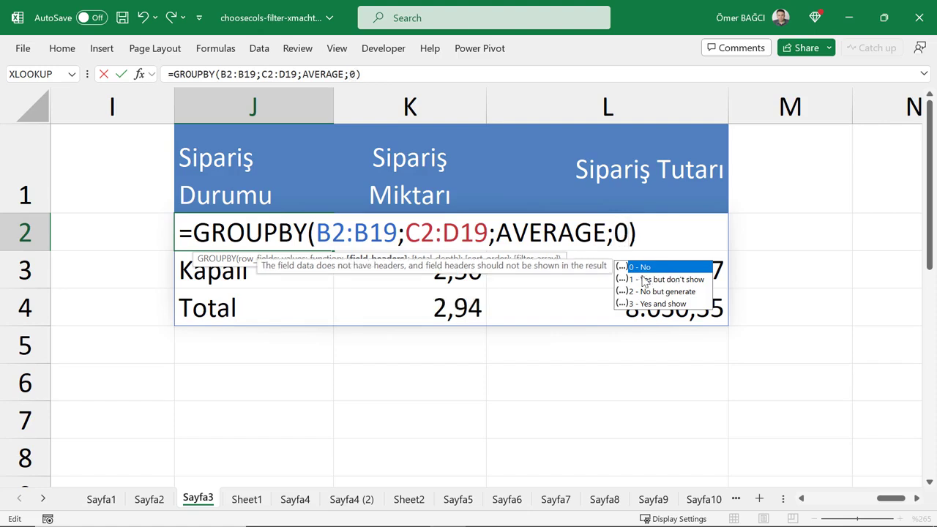
# Add total depth 0 (No totals) and enter the J2 formula as =GROUPBY(B2:B19;C2:D19;AVERAGE;0;0).
pyautogui.write(';')
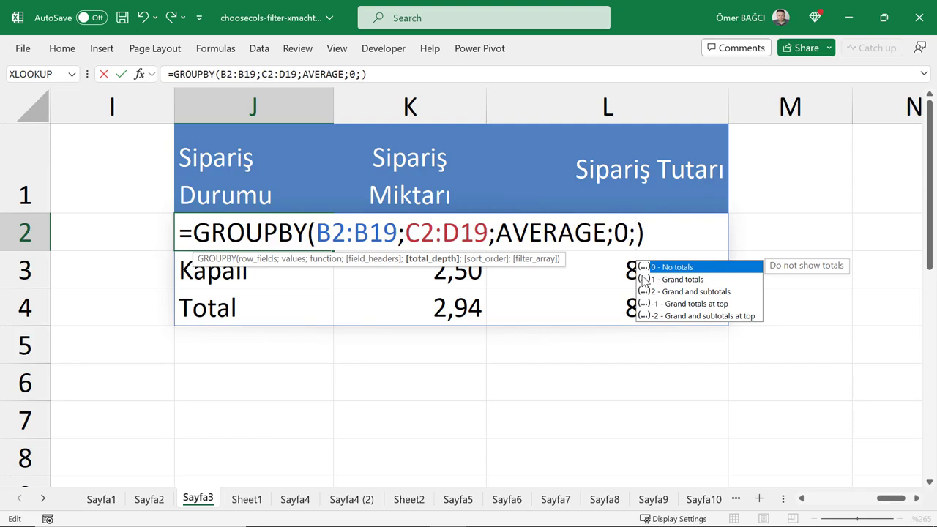
pyautogui.write('0')
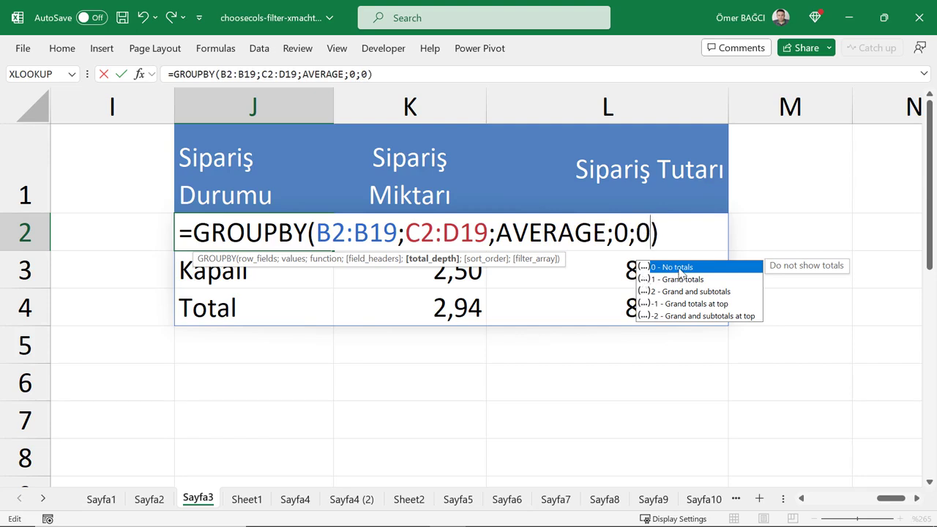
pyautogui.write(')')
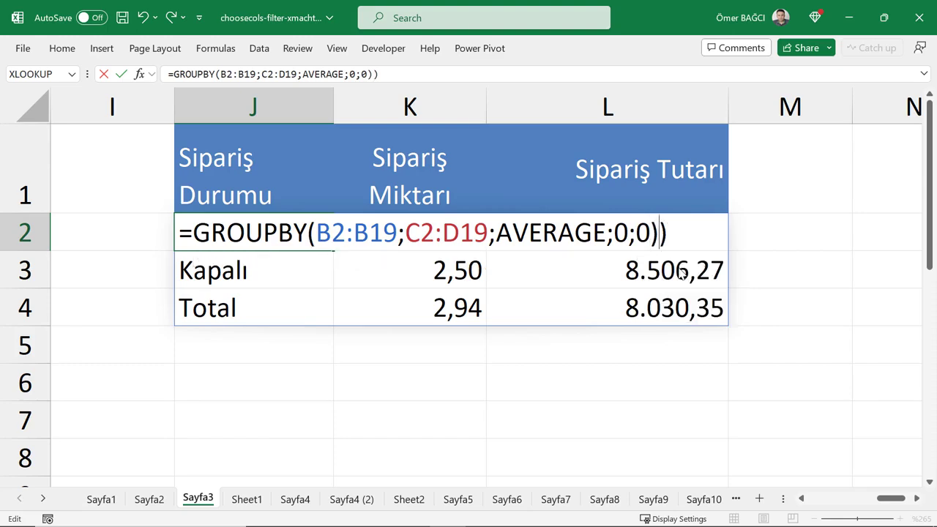
pyautogui.press('Return')
pyautogui.press('Down')
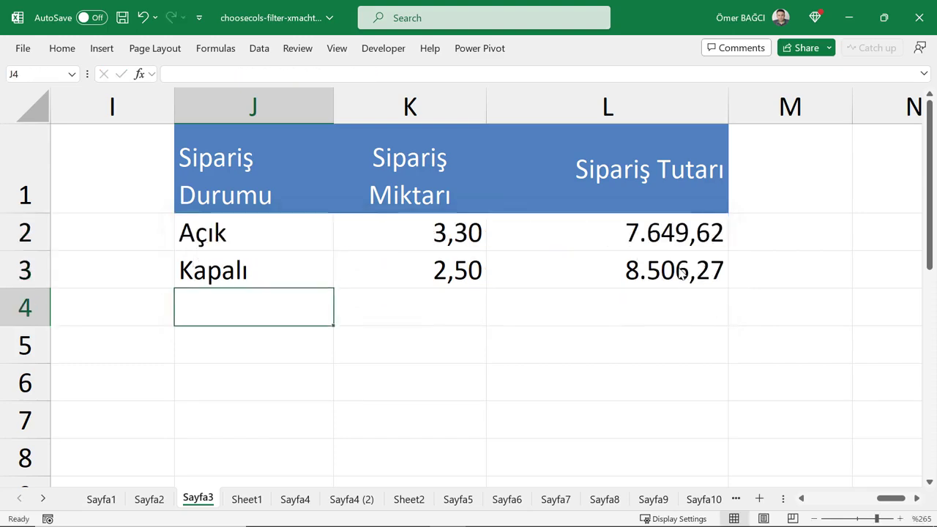
pyautogui.press('Right')
pyautogui.press('Right')
pyautogui.press('Left')
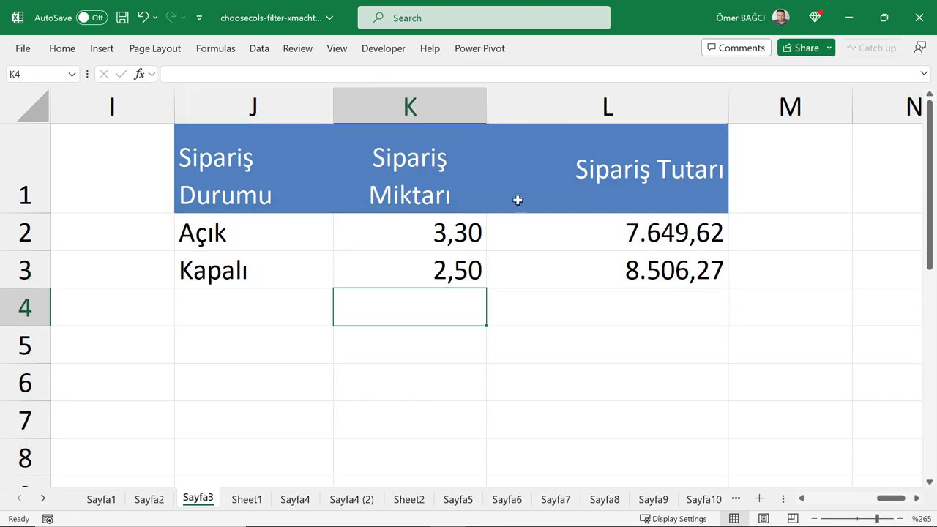
# Enter =GROUPBY(A2:A19;C2:D19;SUM) in F6 to sum order quantity and amount by customer name.
pyautogui.scroll(-6, 389, 243)
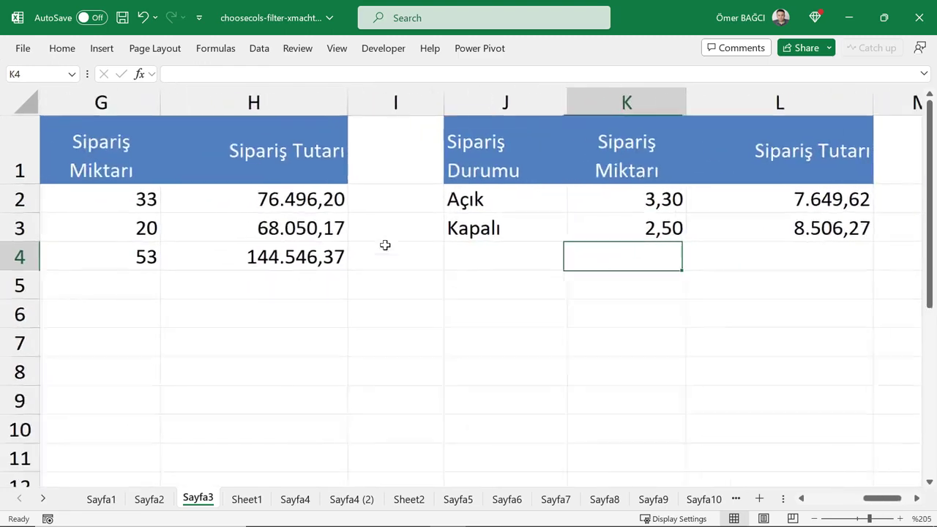
pyautogui.scroll(-3, 385, 245)
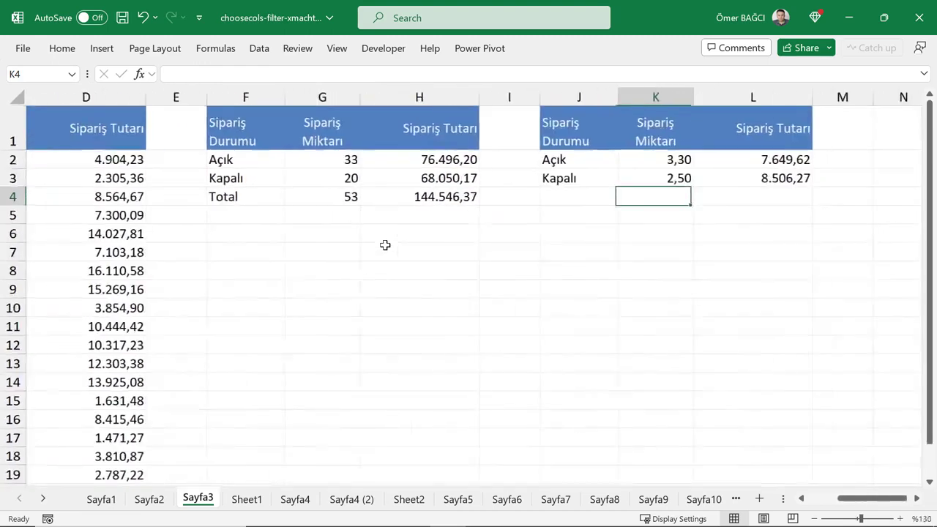
pyautogui.scroll(-3, 396, 230)
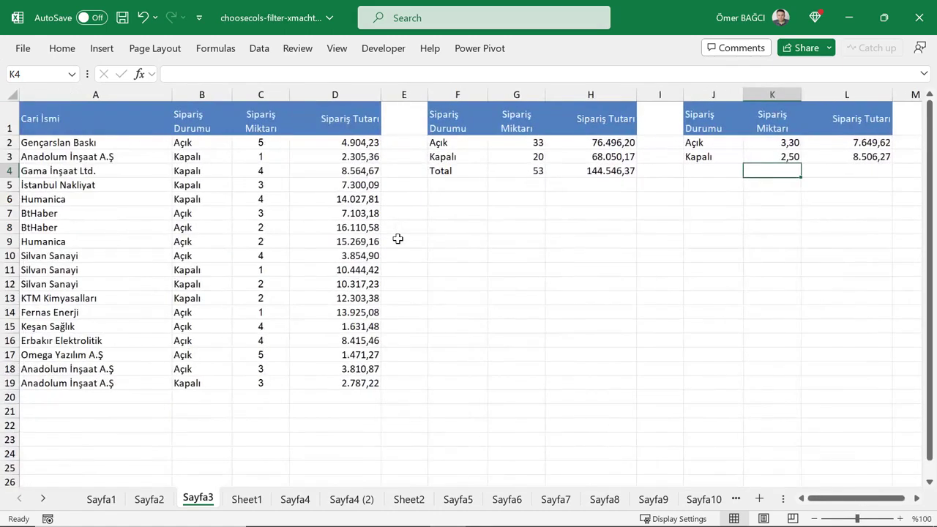
pyautogui.moveTo(45, 135); pyautogui.dragTo(44, 342)
pyautogui.click(427, 196)
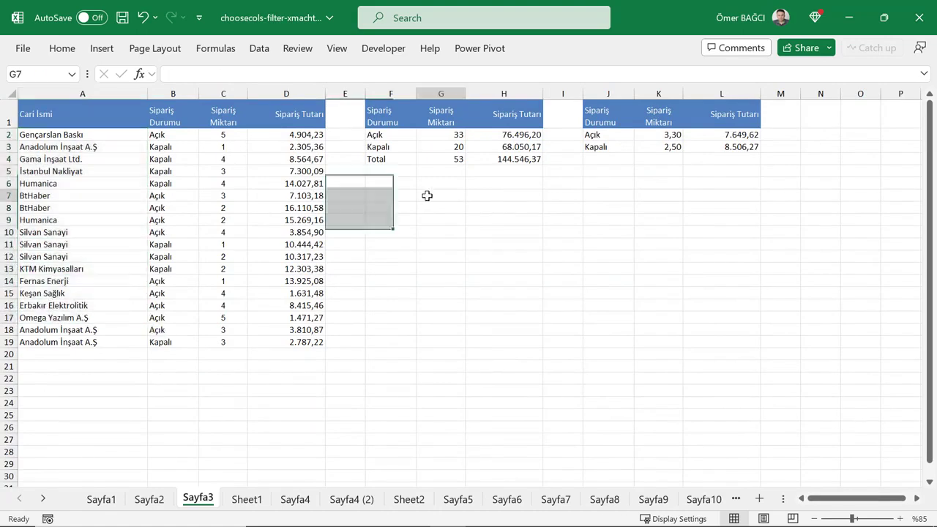
pyautogui.click(386, 186)
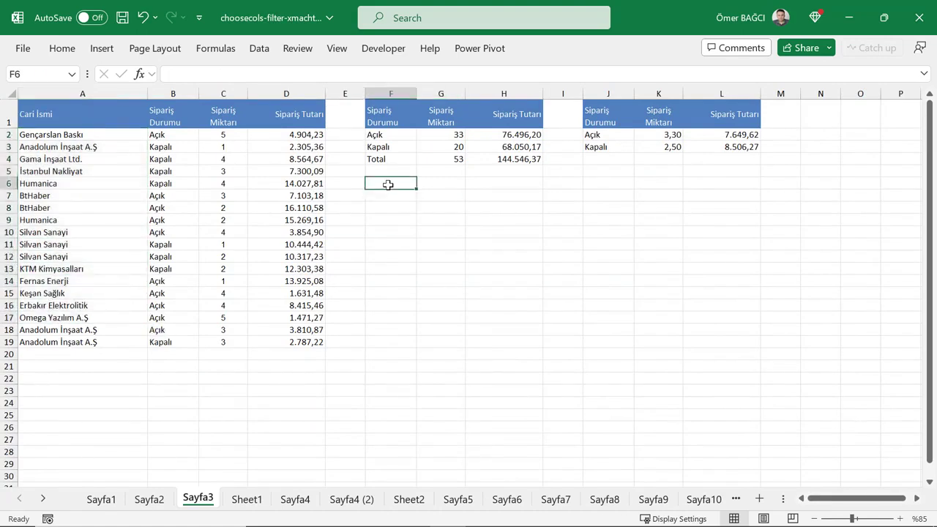
pyautogui.write('=gr')
pyautogui.press('Tab')
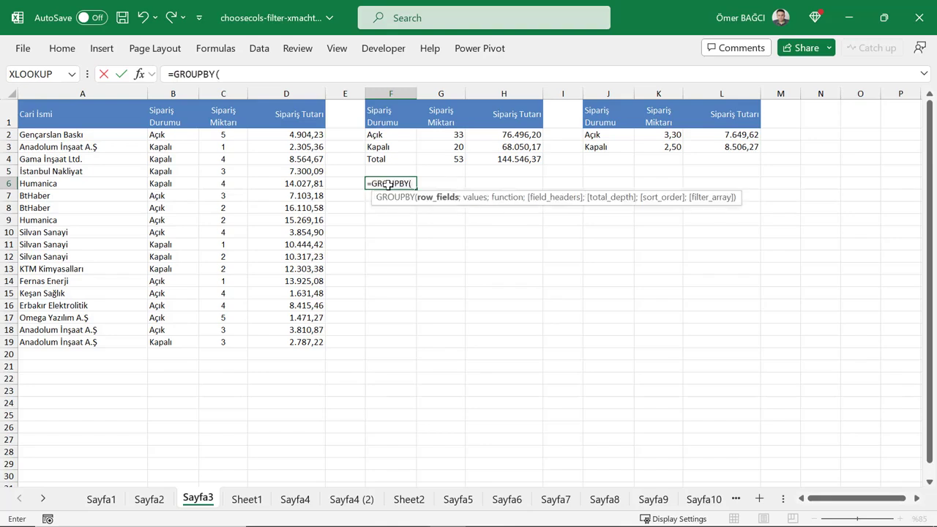
pyautogui.moveTo(83, 136); pyautogui.dragTo(74, 344)
pyautogui.write(';')
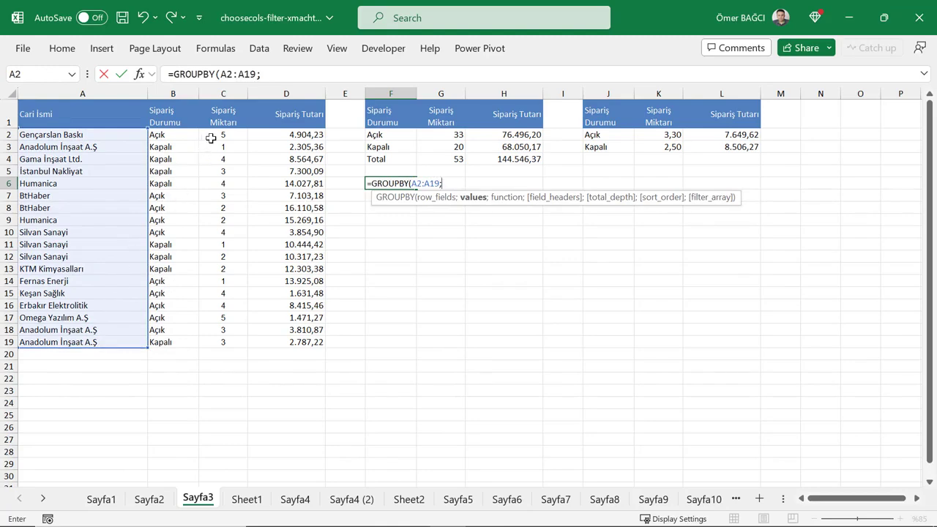
pyautogui.moveTo(211, 138); pyautogui.dragTo(285, 342)
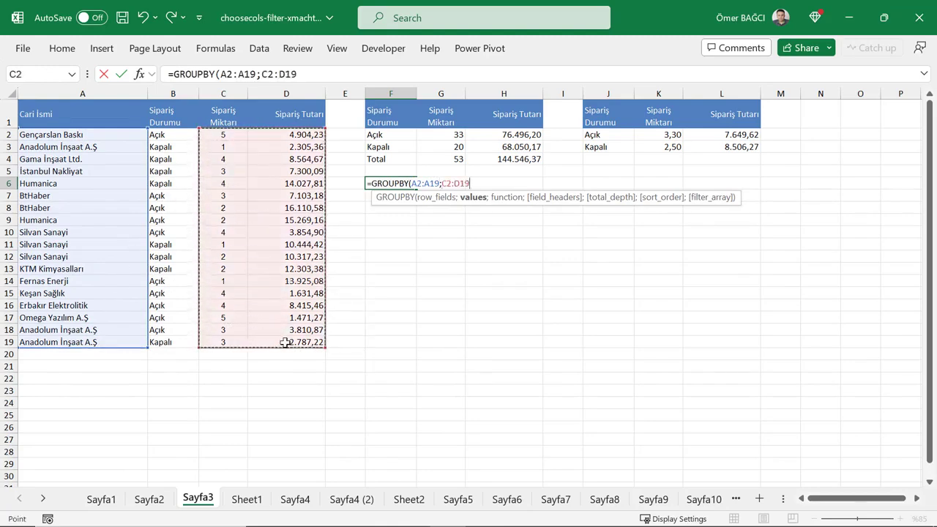
pyautogui.write(';')
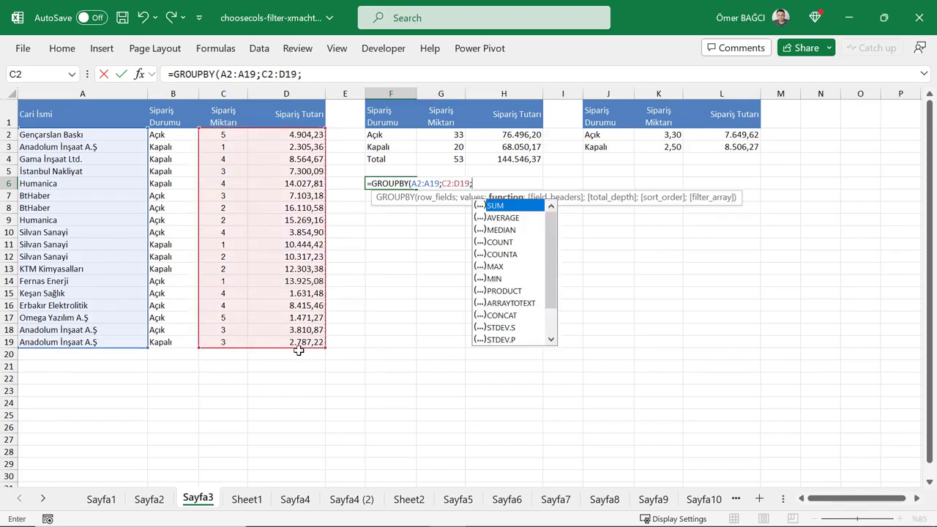
pyautogui.write('sum')
pyautogui.press('Tab')
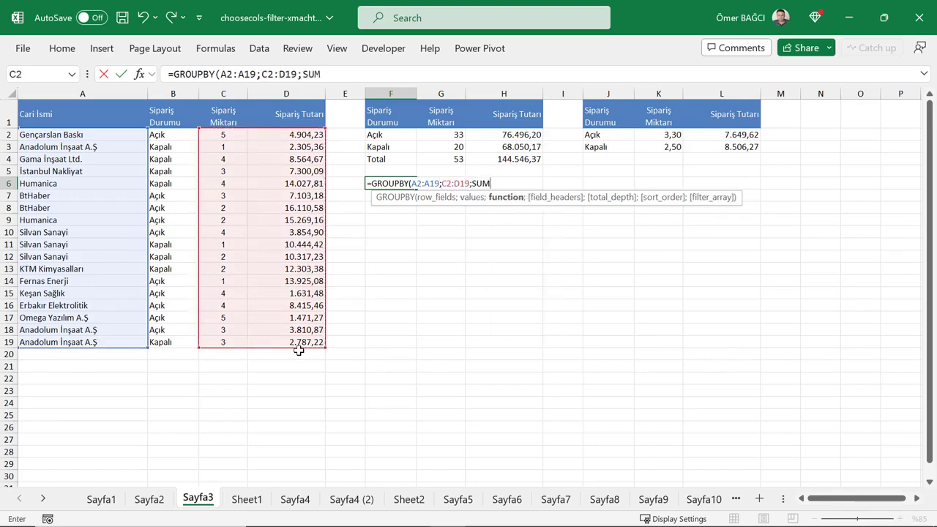
pyautogui.write(')')
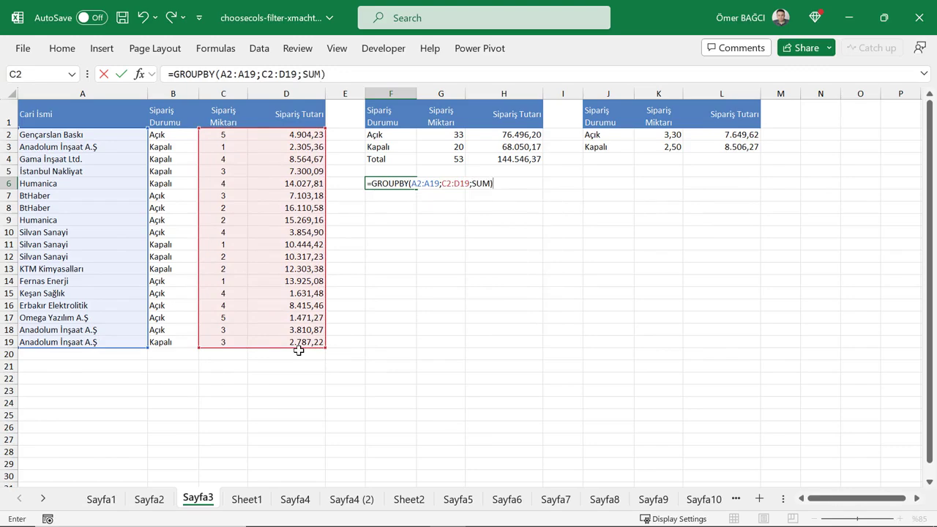
pyautogui.press('Return')
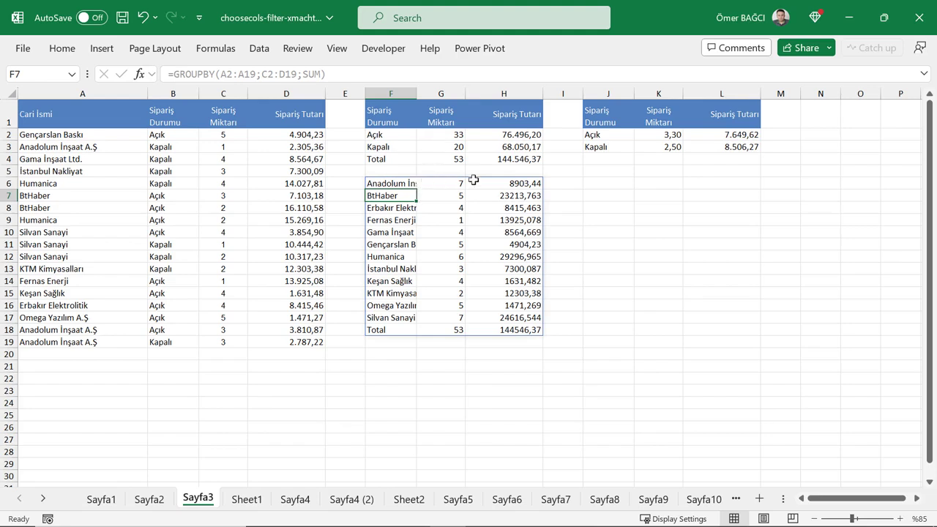
# Format the summed customer order amounts in H6:H19 as numbers with thousands separators and two decimals.
pyautogui.moveTo(473, 179); pyautogui.dragTo(511, 342)
pyautogui.hotkey('ctrl', 'shift', '1')
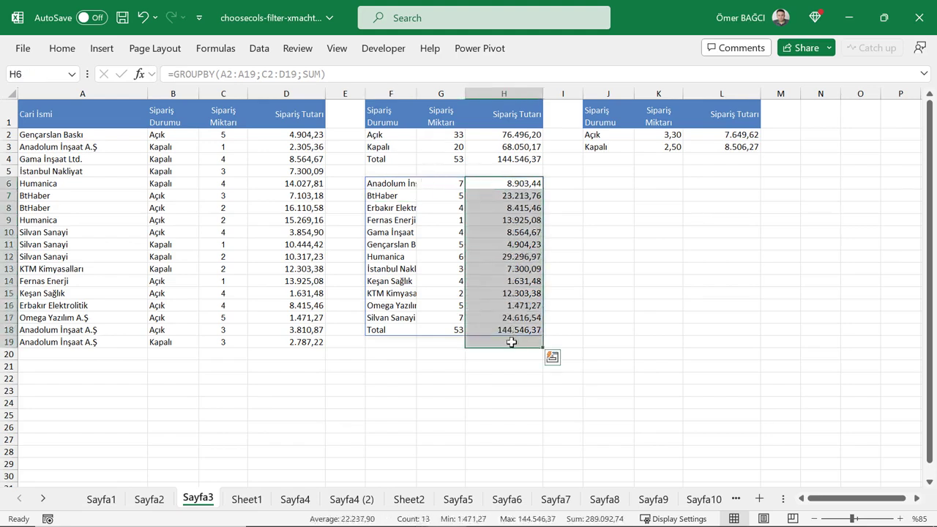
pyautogui.moveTo(413, 329); pyautogui.dragTo(525, 330)
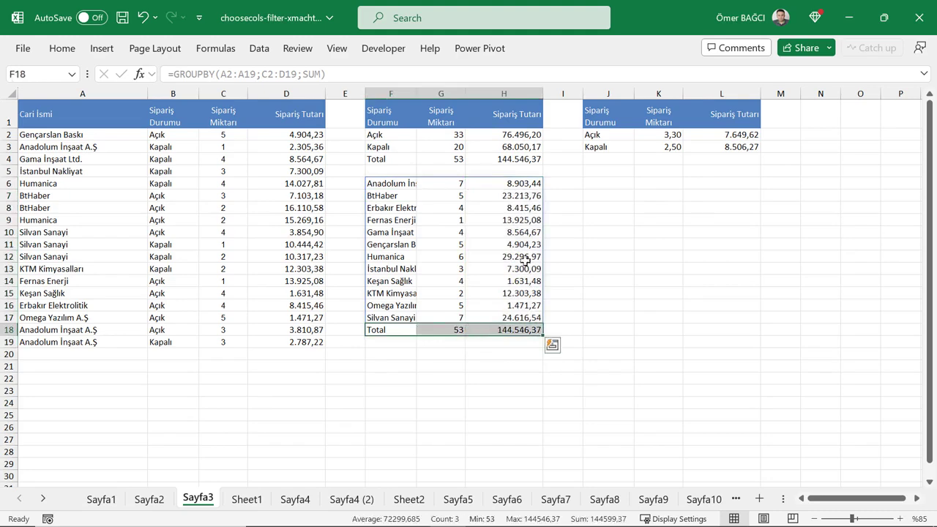
pyautogui.click(526, 259)
# Widen columns H, G and F so the full customer names fit in the summary.
pyautogui.moveTo(543, 94); pyautogui.dragTo(551, 94)
pyautogui.moveTo(465, 93); pyautogui.dragTo(476, 94)
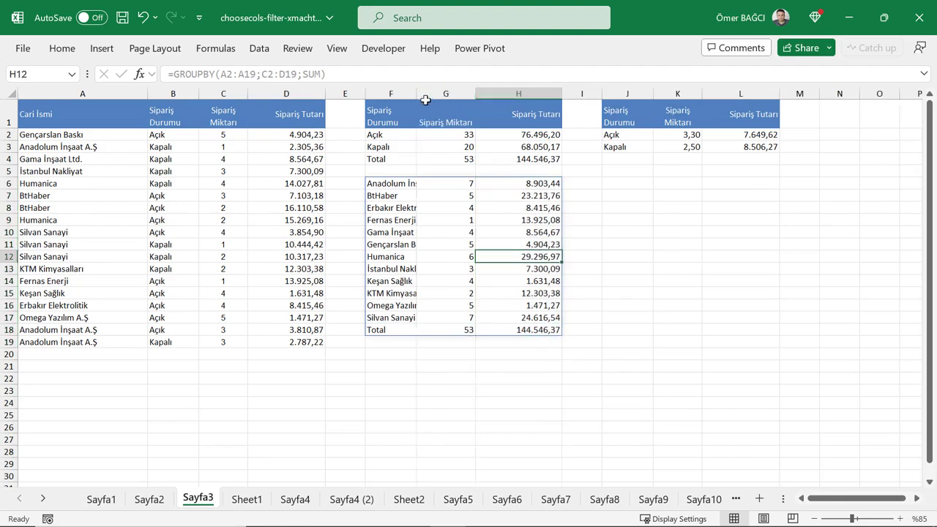
pyautogui.moveTo(416, 94); pyautogui.dragTo(462, 95)
pyautogui.click(455, 188)
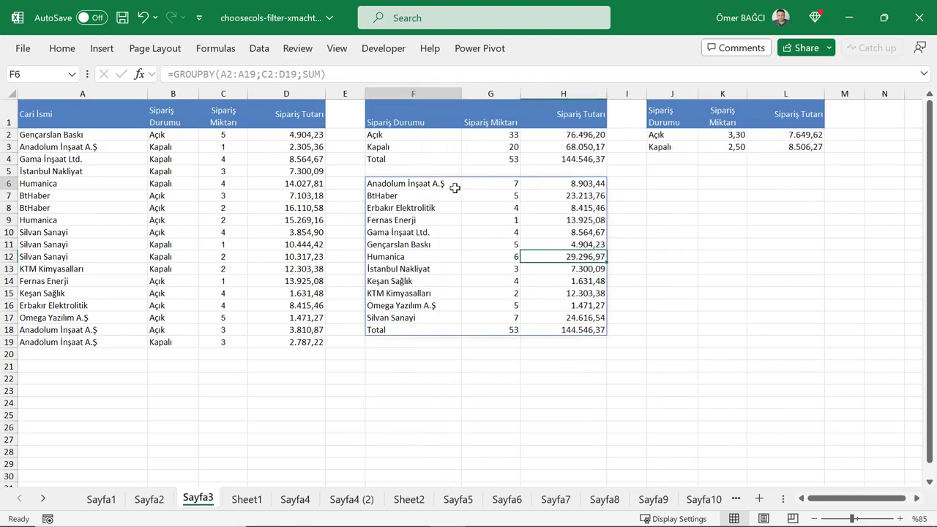
pyautogui.click(428, 256)
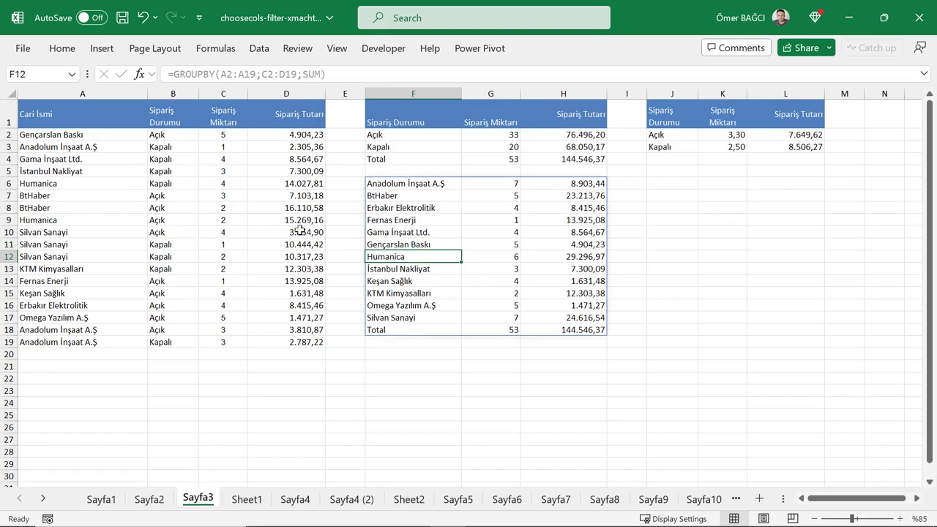
pyautogui.moveTo(82, 137); pyautogui.dragTo(56, 231)
pyautogui.moveTo(161, 146); pyautogui.dragTo(160, 201)
pyautogui.click(476, 182)
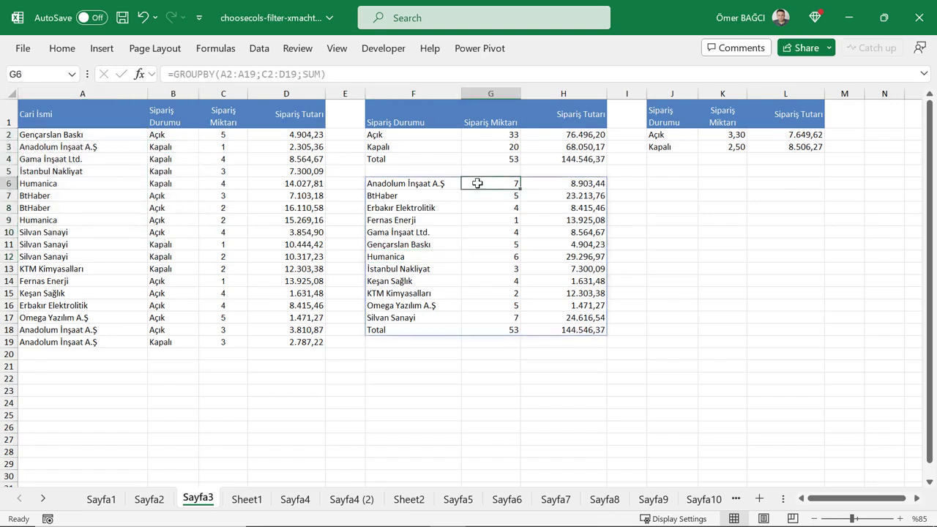
pyautogui.click(737, 207)
# Start a GROUPBY formula in J6 with A2:B19 as the row fields and C2:D19 as the values.
pyautogui.click(676, 184)
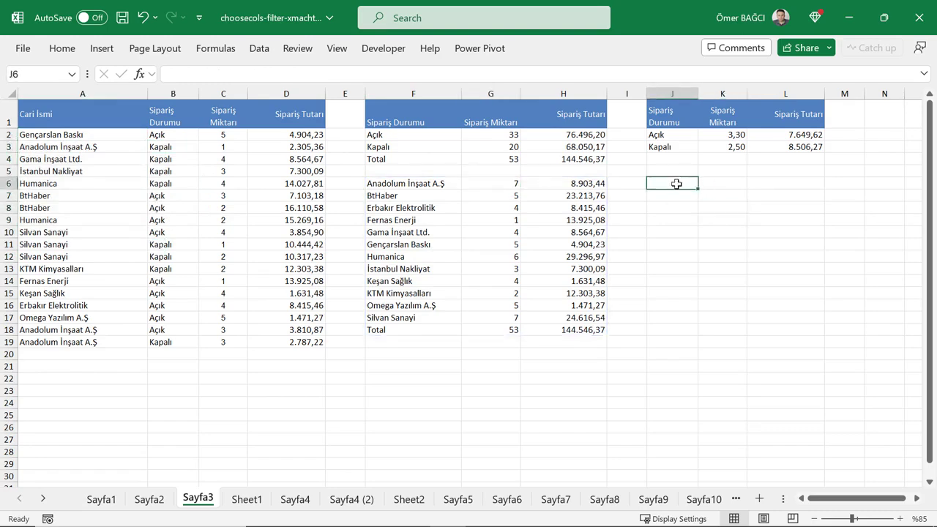
pyautogui.write('=gru')
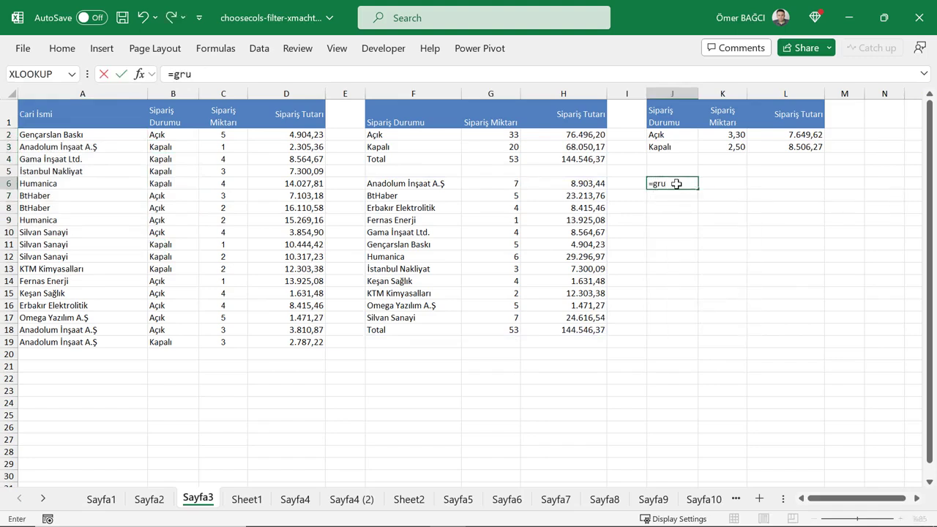
pyautogui.press('BackSpace')
pyautogui.write('o')
pyautogui.press('Tab')
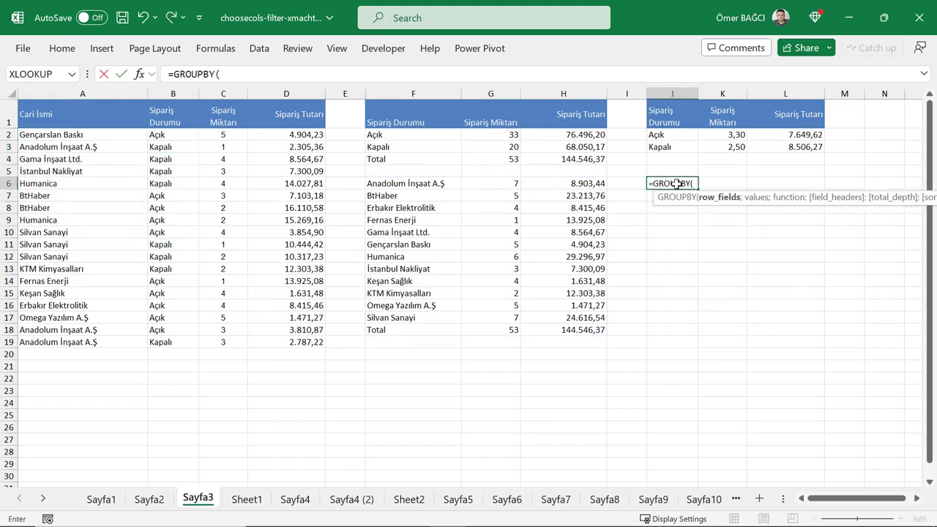
pyautogui.moveTo(36, 135); pyautogui.dragTo(167, 316)
pyautogui.moveTo(169, 347); pyautogui.dragTo(169, 347)
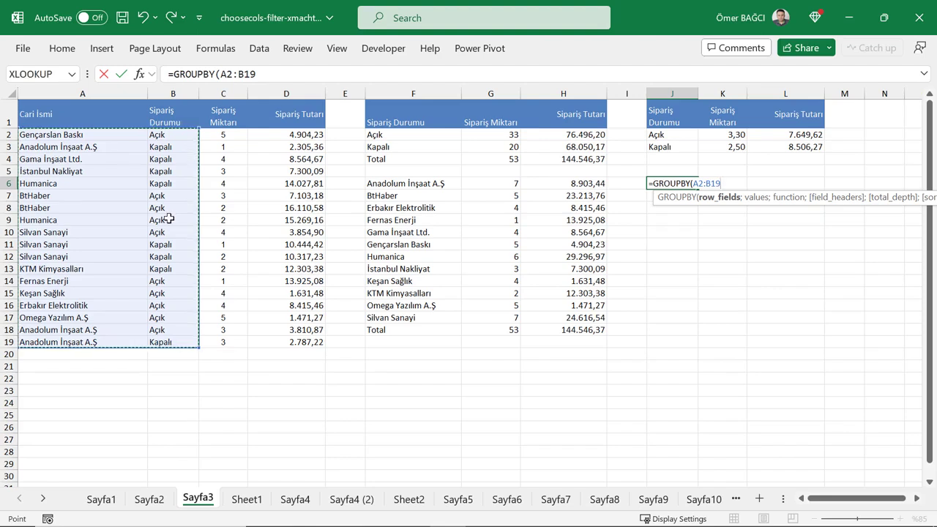
pyautogui.write(';')
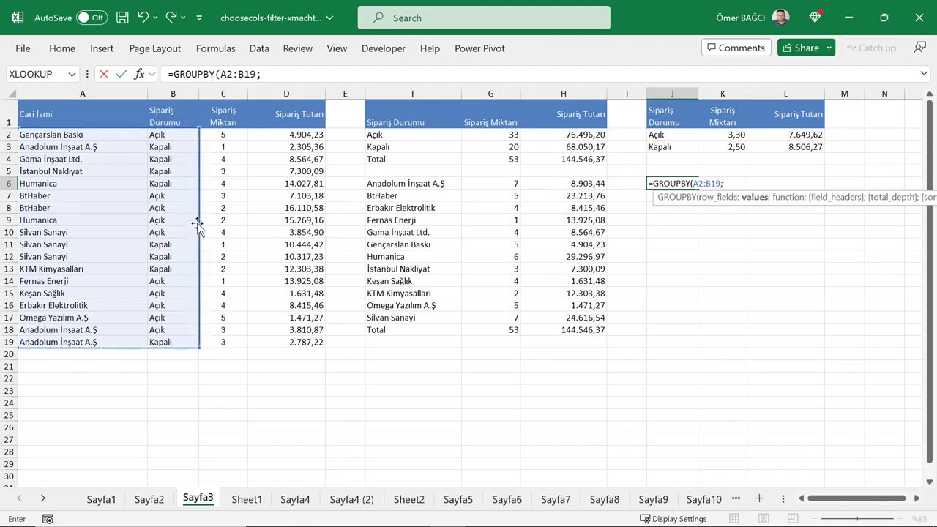
pyautogui.moveTo(223, 136); pyautogui.dragTo(278, 347)
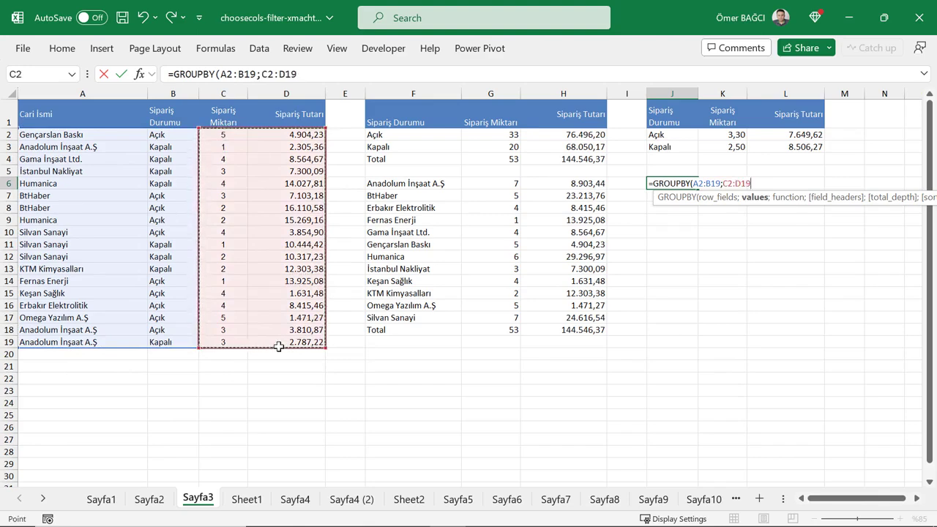
# Complete the J6 formula with SUM and total depth 2 (Grand and subtotals) as =GROUPBY(A2:B19;C2:D19;SUM;;2).
pyautogui.write(';sum')
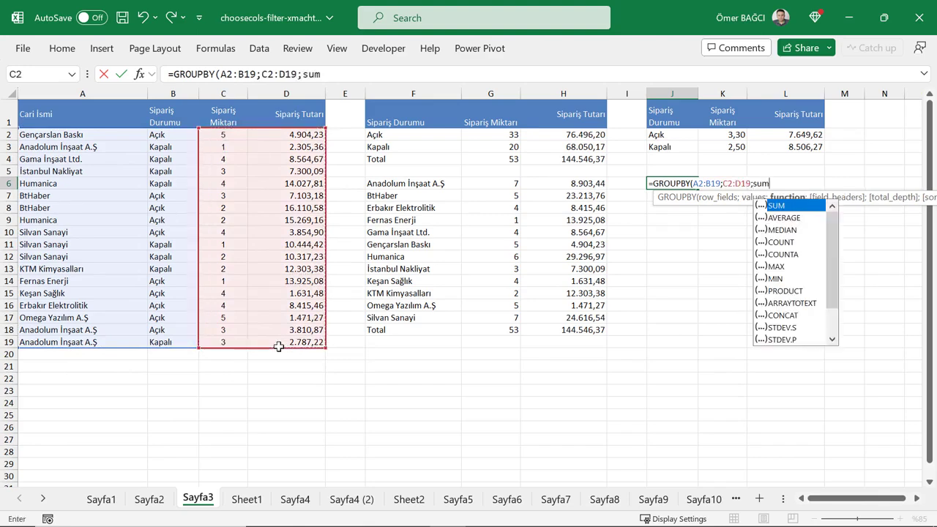
pyautogui.press('Tab')
pyautogui.write(';')
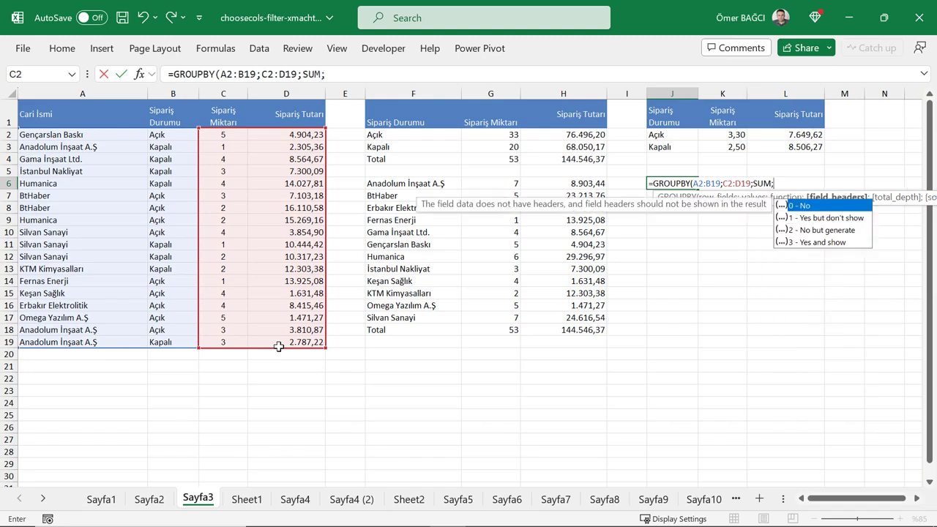
pyautogui.write(';')
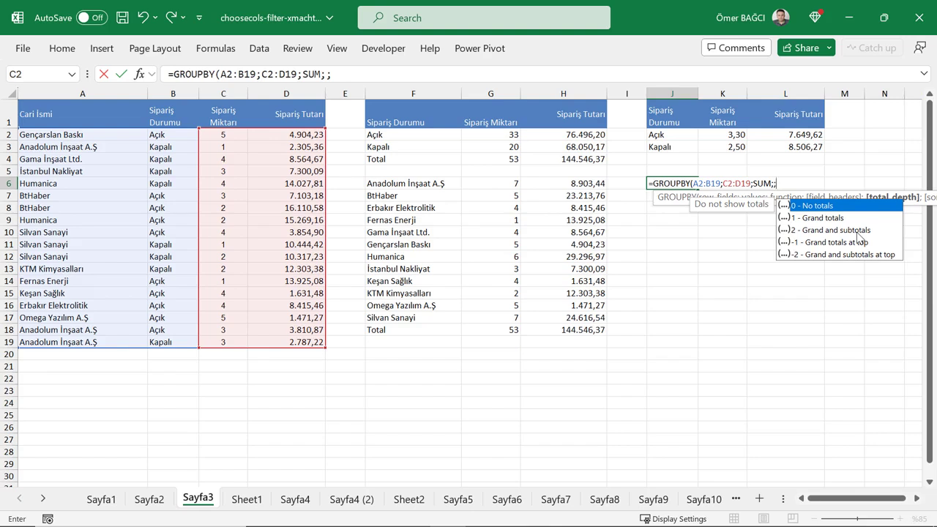
pyautogui.write('2)')
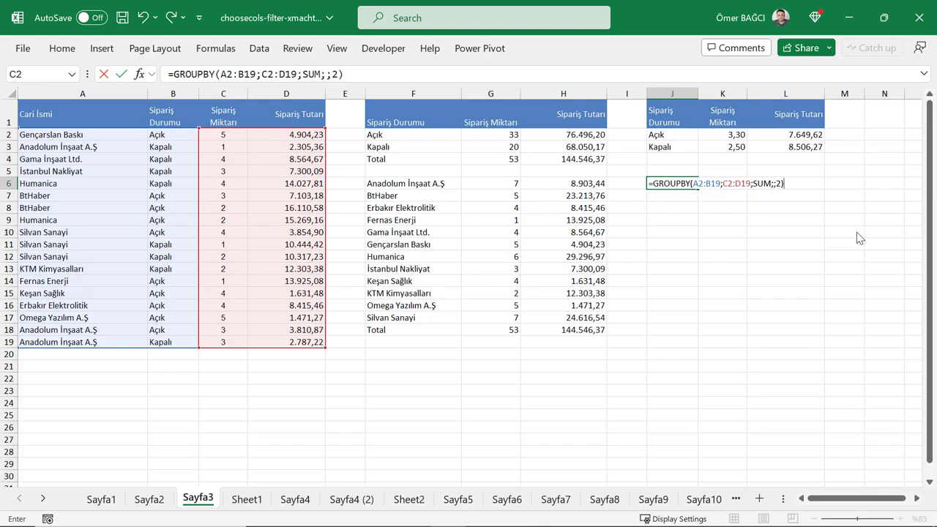
pyautogui.press('Return')
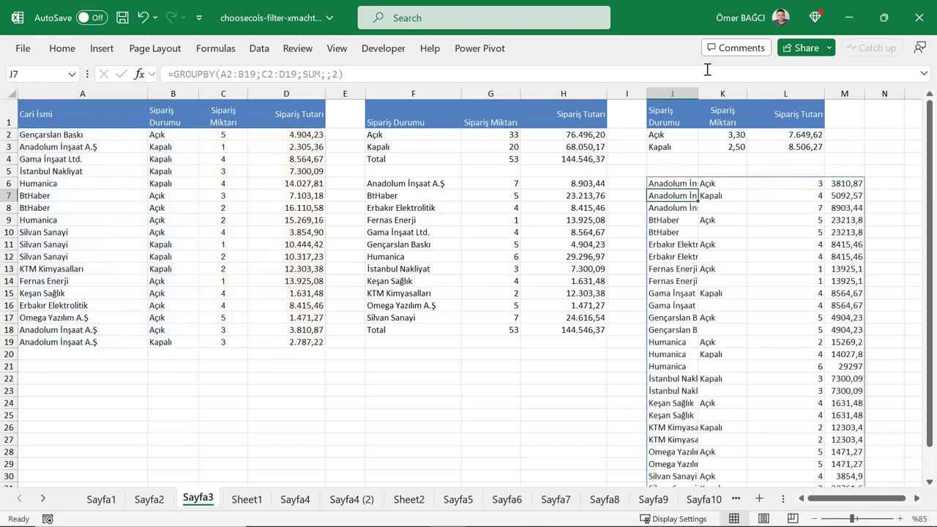
# Widen column J to fit the customer names and format column M as numbers with thousands separators and two decimals.
pyautogui.moveTo(700, 94); pyautogui.dragTo(727, 94)
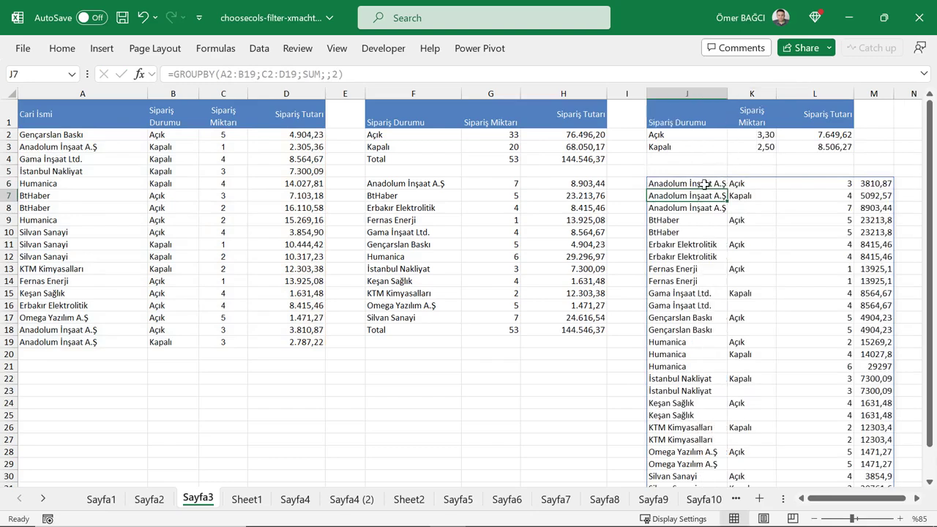
pyautogui.moveTo(704, 183); pyautogui.dragTo(872, 206)
pyautogui.moveTo(723, 210); pyautogui.dragTo(880, 204)
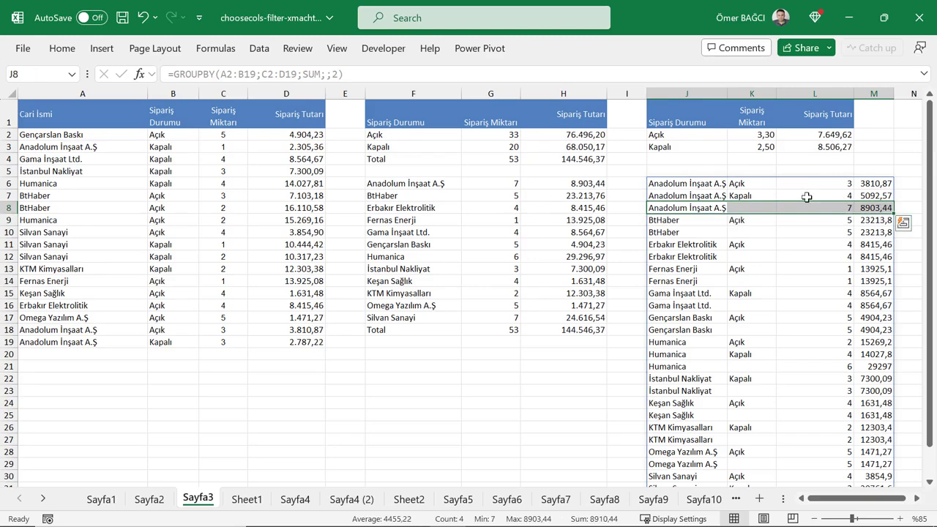
pyautogui.click(813, 205)
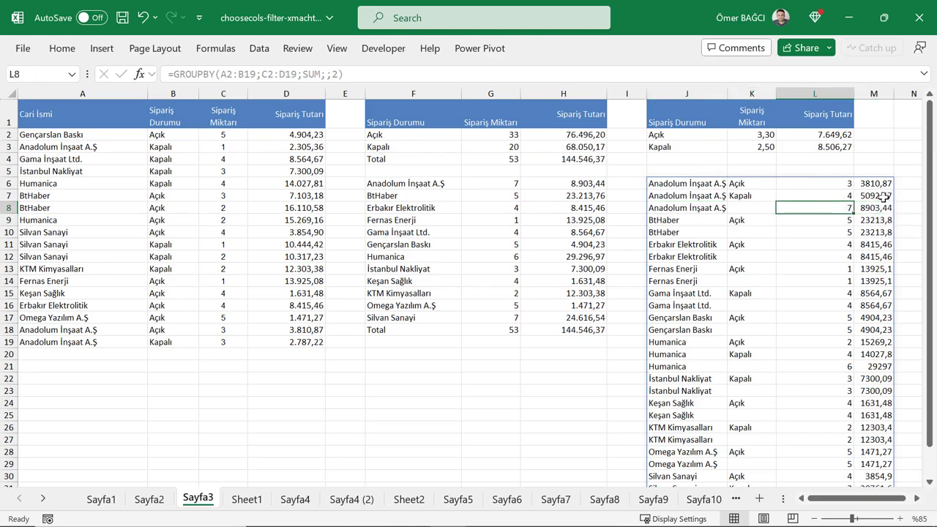
pyautogui.moveTo(880, 184); pyautogui.dragTo(880, 207)
pyautogui.click(875, 93)
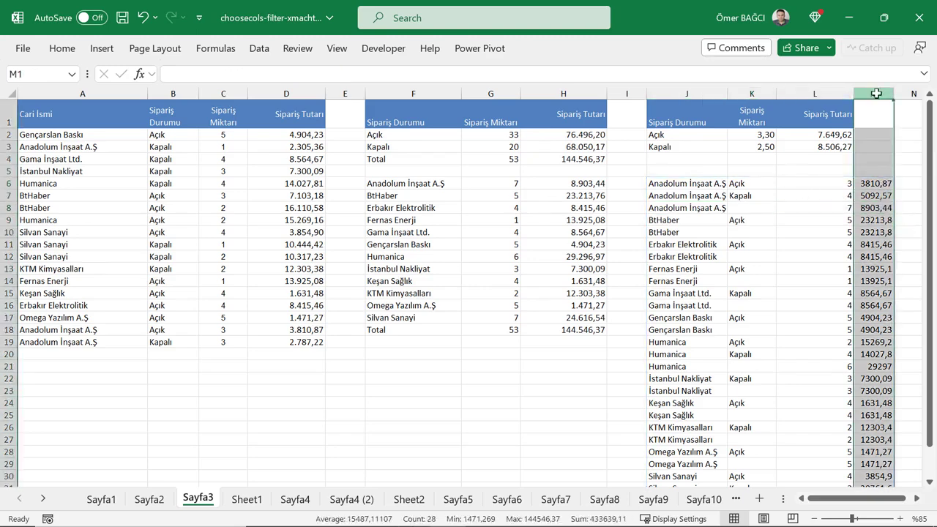
pyautogui.hotkey('ctrl', 'shift', '1')
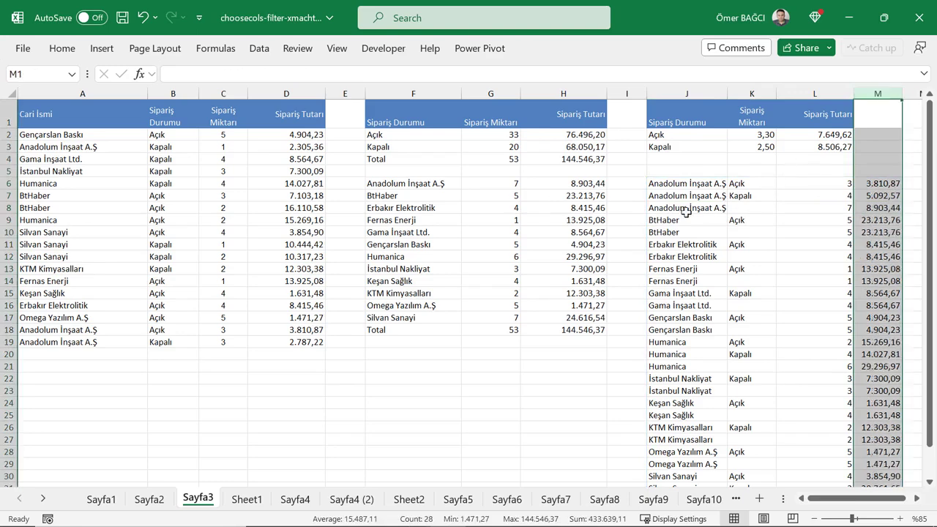
pyautogui.moveTo(685, 211); pyautogui.dragTo(885, 221)
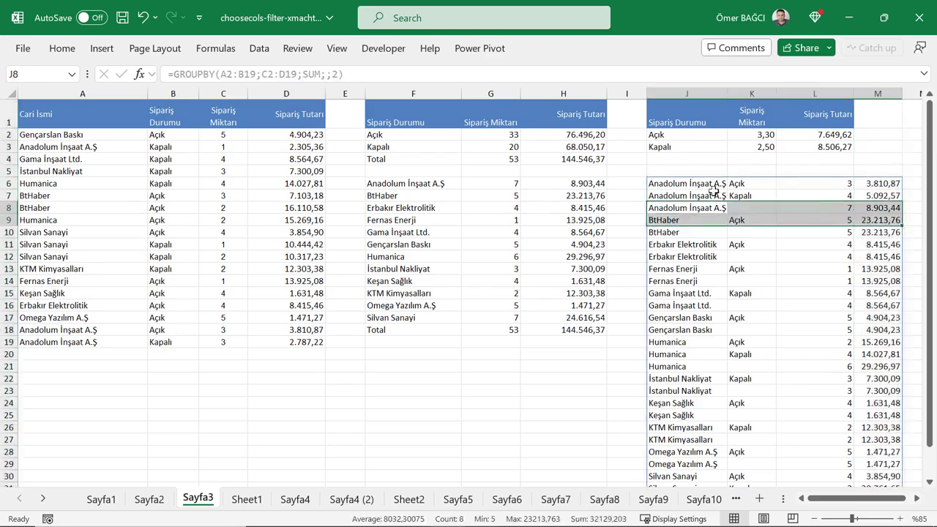
# Change the J6 formula's total depth to 1 (Grand totals) and check the customer rows and the total row.
pyautogui.doubleClick(674, 184)
pyautogui.click(781, 182)
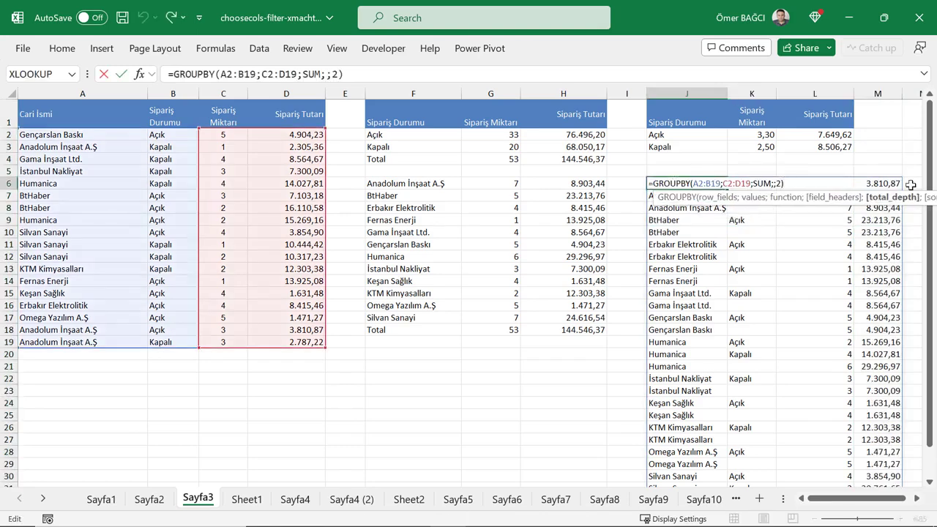
pyautogui.press('BackSpace')
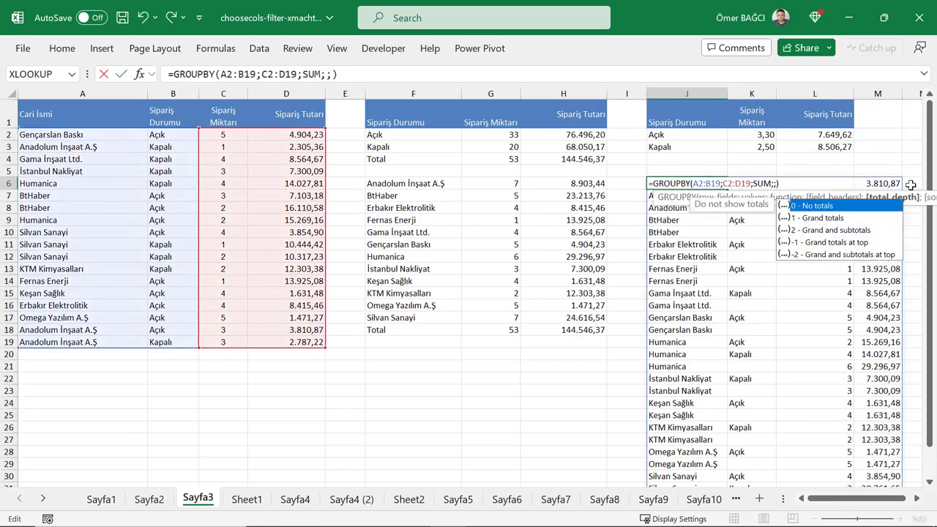
pyautogui.hotkey('ctrl', 'Return')
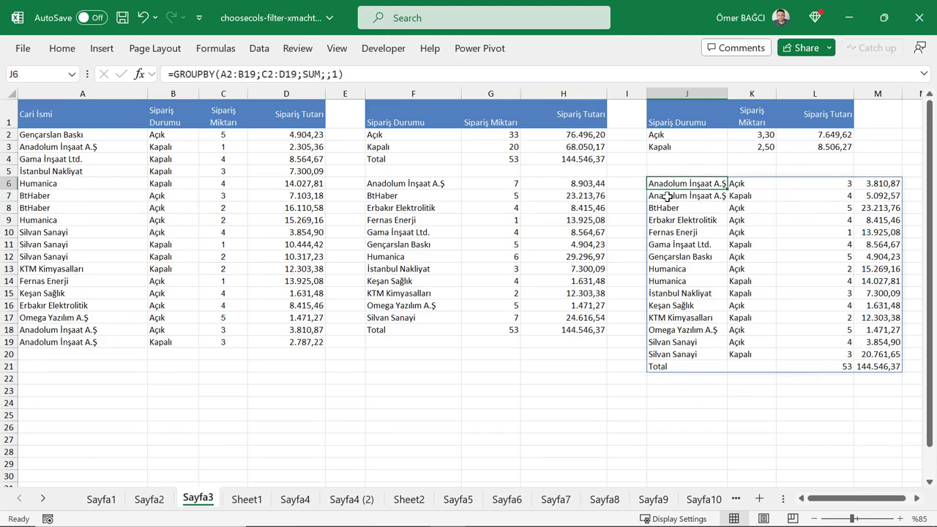
pyautogui.moveTo(664, 183); pyautogui.dragTo(871, 201)
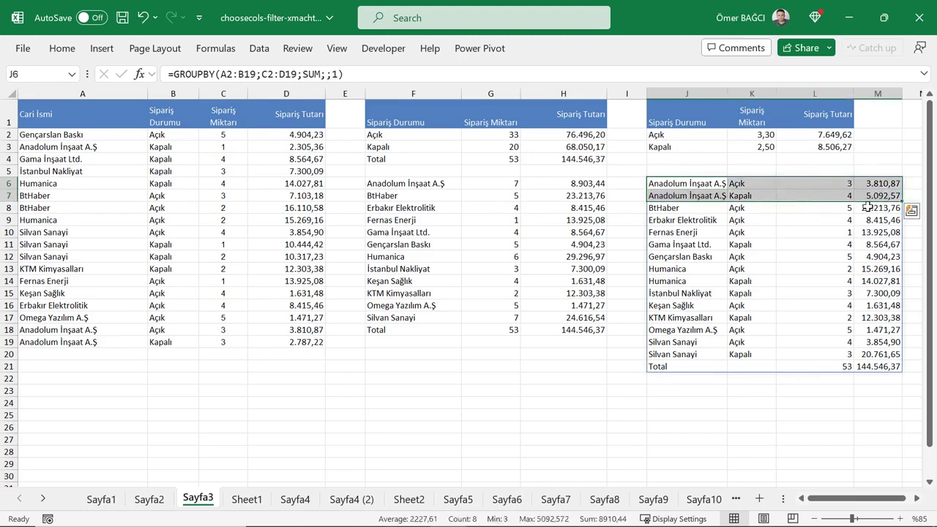
pyautogui.moveTo(657, 368); pyautogui.dragTo(869, 364)
# Undo the total depth change in J6 and review the customer subtotal rows.
pyautogui.hotkey('ctrl', 'z')
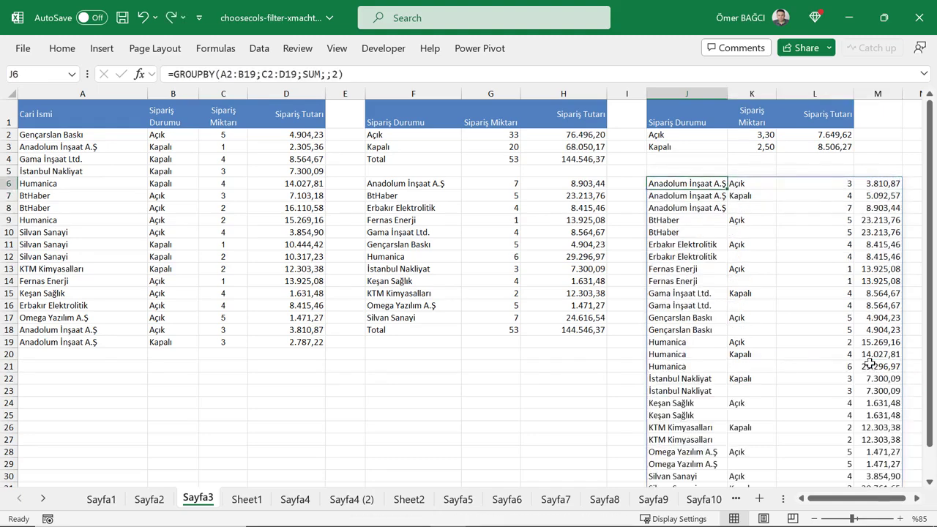
pyautogui.moveTo(666, 209); pyautogui.dragTo(877, 210)
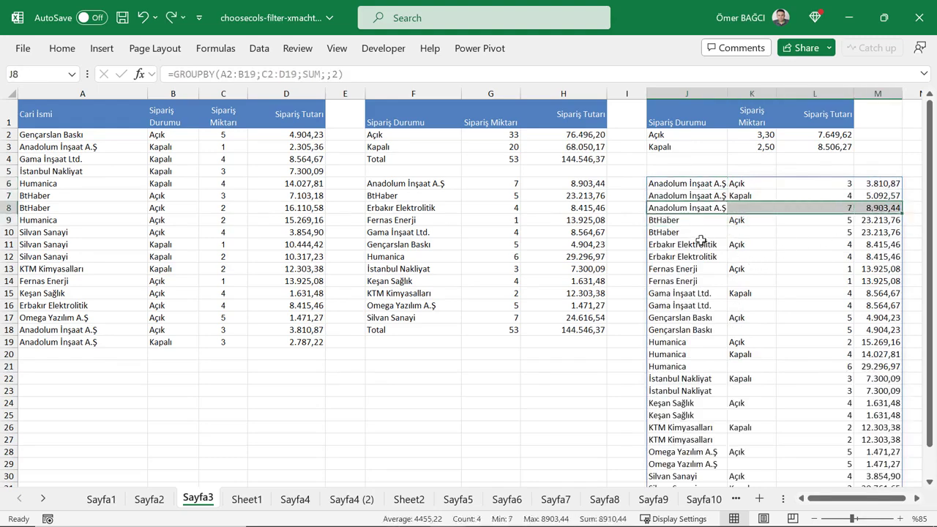
pyautogui.moveTo(680, 232); pyautogui.dragTo(894, 234)
# Try to place the grand total at the top by entering 1- as the J6 formula's total depth.
pyautogui.click(676, 185)
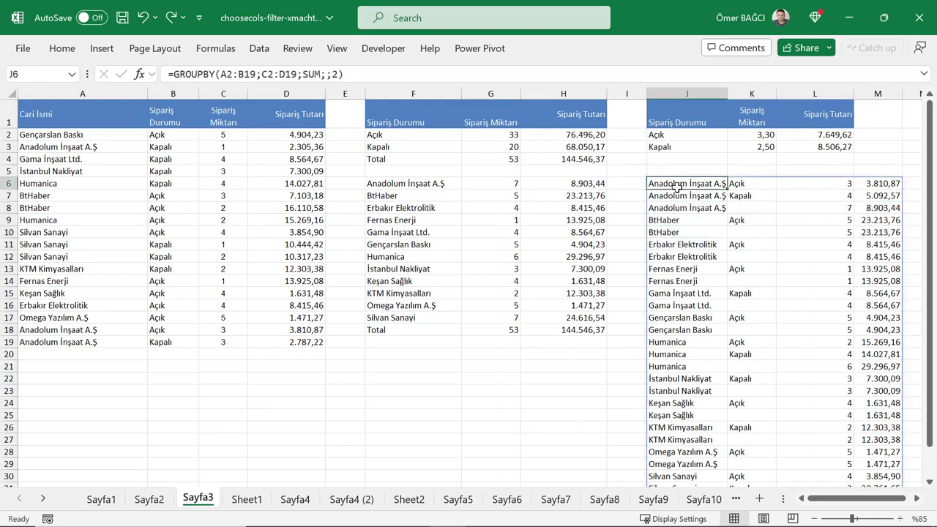
pyautogui.doubleClick(676, 185)
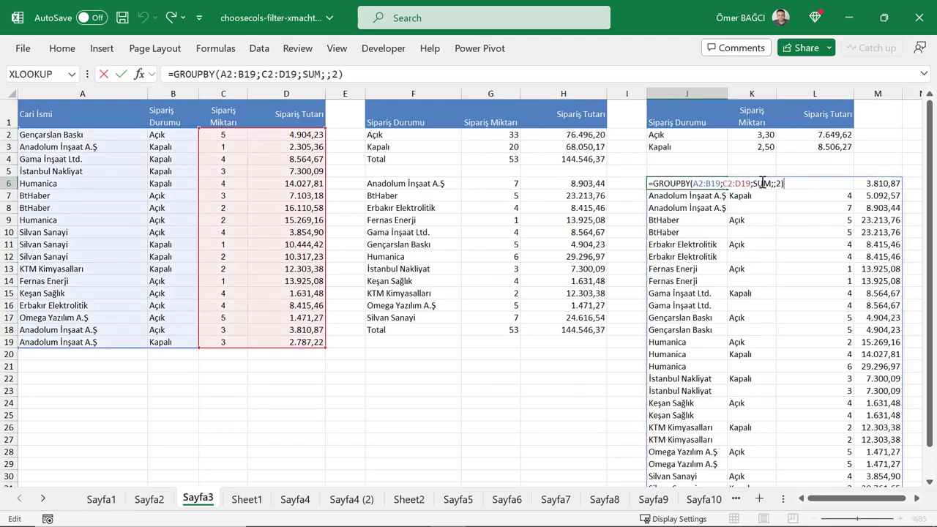
pyautogui.press('BackSpace')
pyautogui.write('1-')
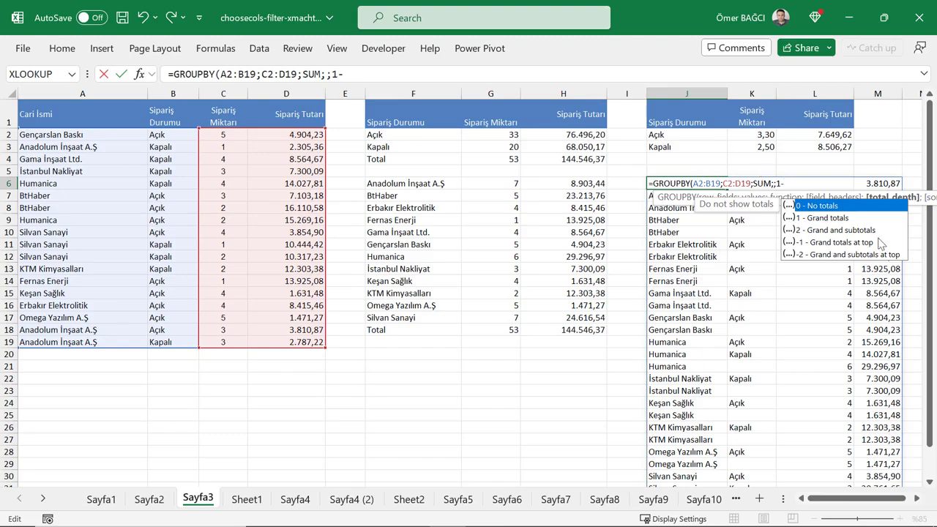
pyautogui.press('Return')
pyautogui.press('Return')
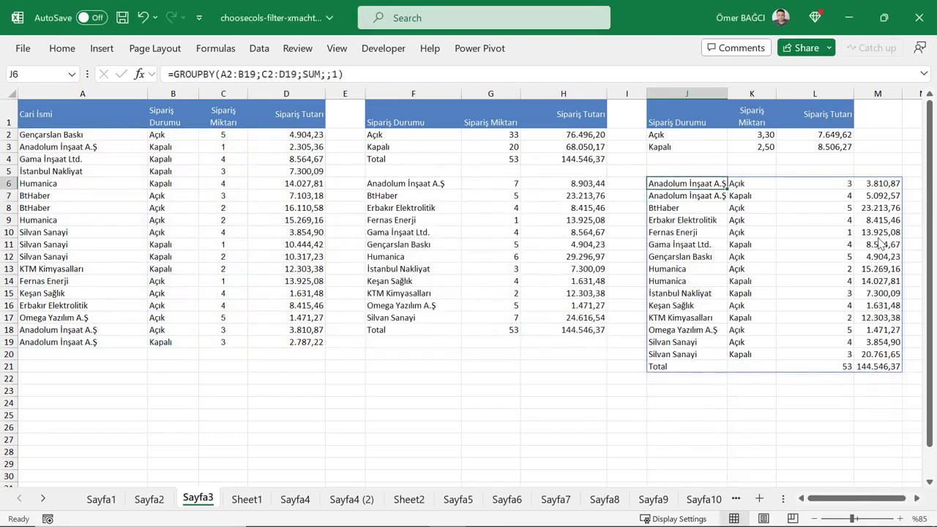
# Set the J6 formula's total depth to -1 (Grand totals at top) and check the total row J6:M6.
pyautogui.press('Up')
pyautogui.click(707, 184)
pyautogui.click(329, 74)
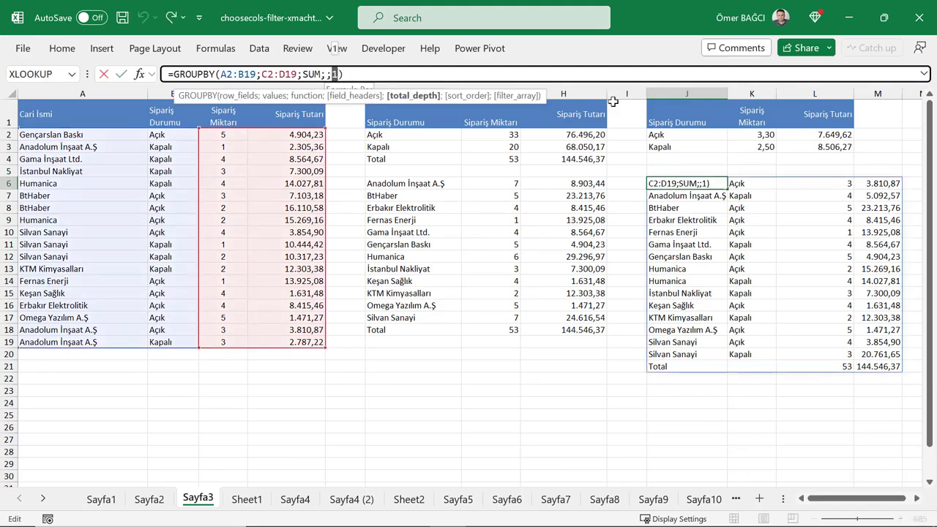
pyautogui.write('-')
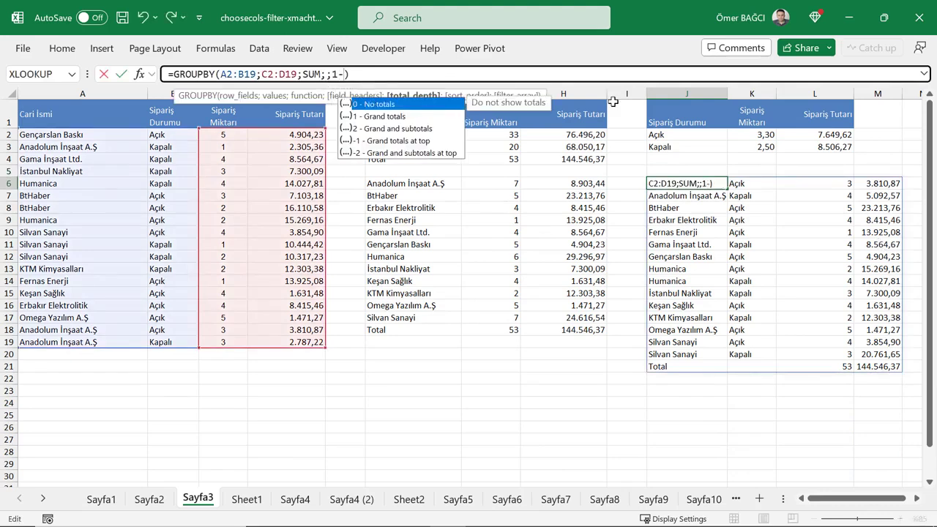
pyautogui.press('BackSpace')
pyautogui.press('BackSpace')
pyautogui.write('-1')
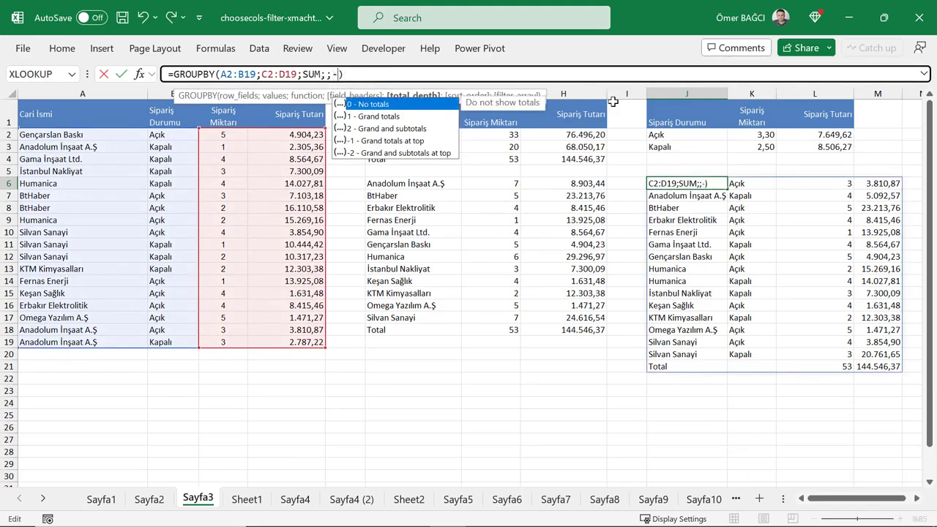
pyautogui.press('Return')
pyautogui.press('Up')
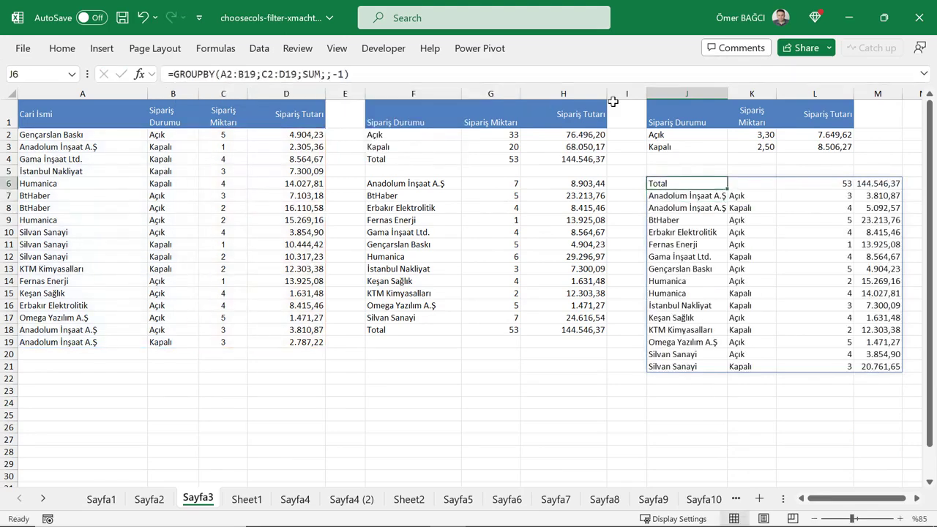
pyautogui.hotkey('shift', 'Right')
pyautogui.hotkey('shift', 'Right')
pyautogui.hotkey('shift', 'Right')
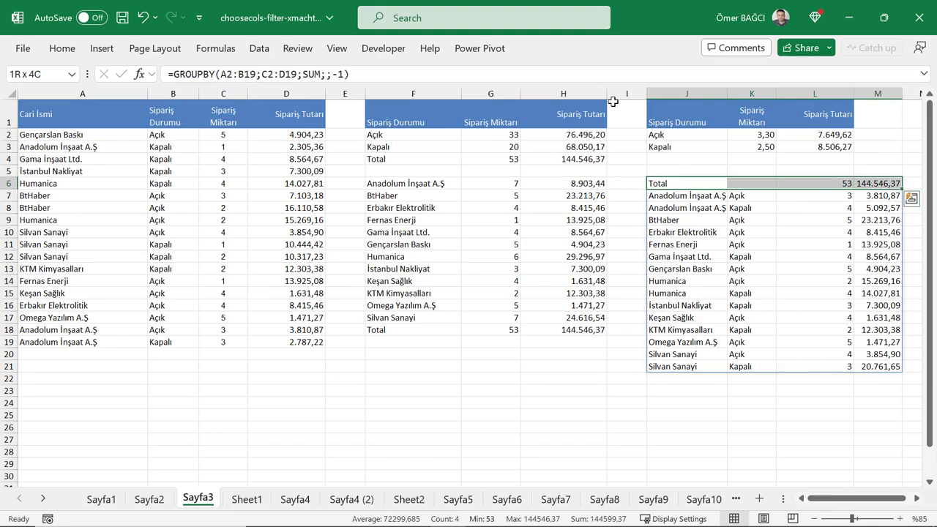
# Set the J6 formula's total depth to -2 (Grand and subtotals at top) and check the first customer subtotal row.
pyautogui.press('F2')
pyautogui.press('Left')
pyautogui.press('Left')
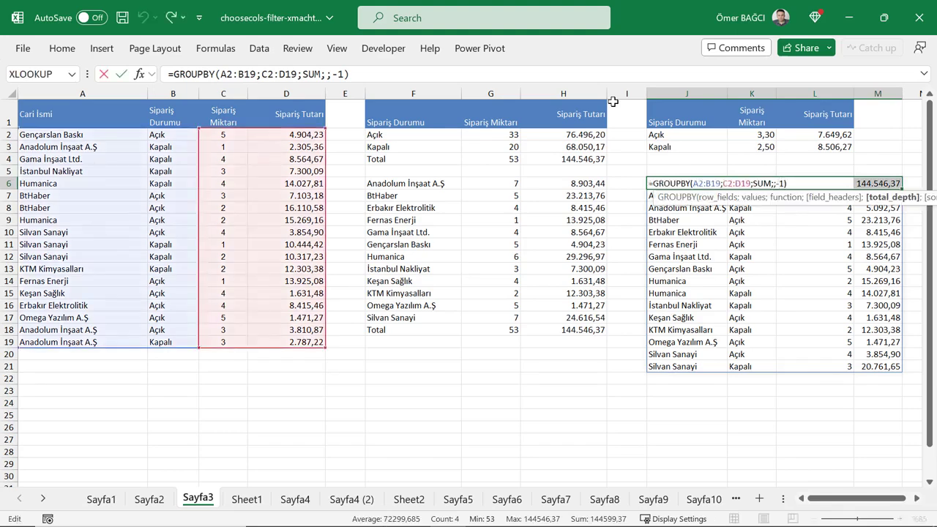
pyautogui.write('2')
pyautogui.press('Delete')
pyautogui.press('Tab')
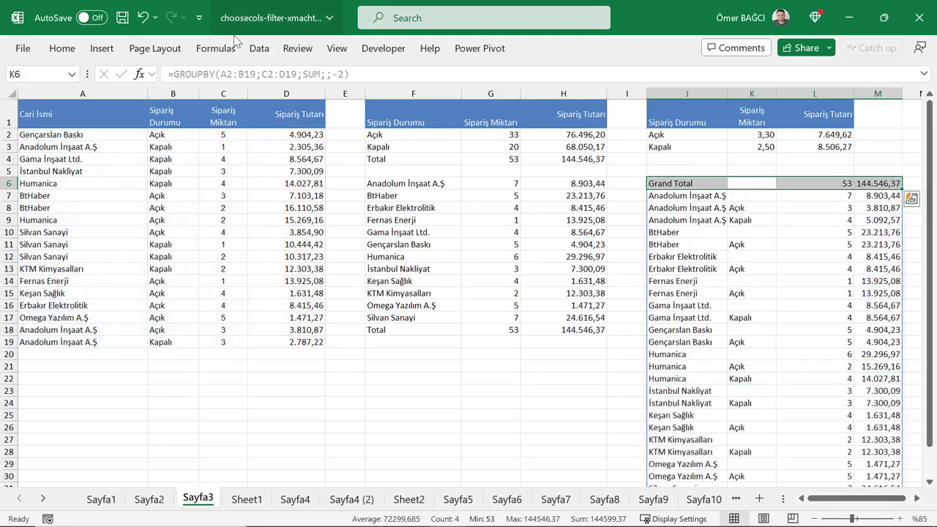
pyautogui.moveTo(674, 194); pyautogui.dragTo(864, 196)
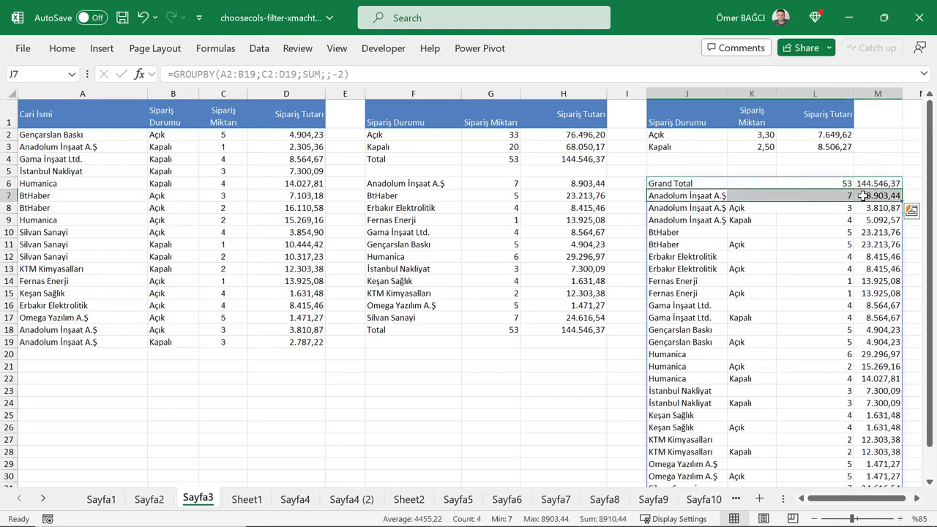
# Review the first customer's rows J7:M9, comparing the subtotal above with its Açık and Kapalı detail rows.
pyautogui.click(692, 209)
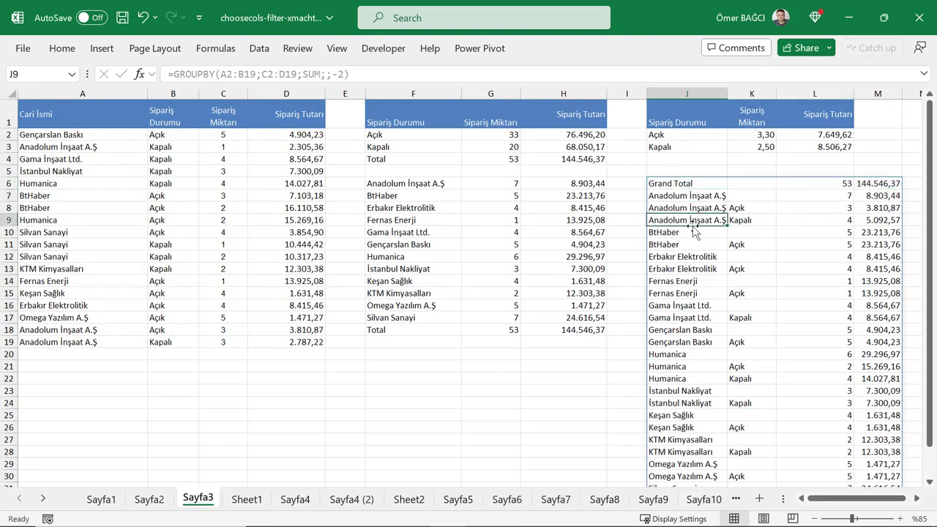
pyautogui.click(690, 241)
pyautogui.click(699, 218)
pyautogui.click(701, 231)
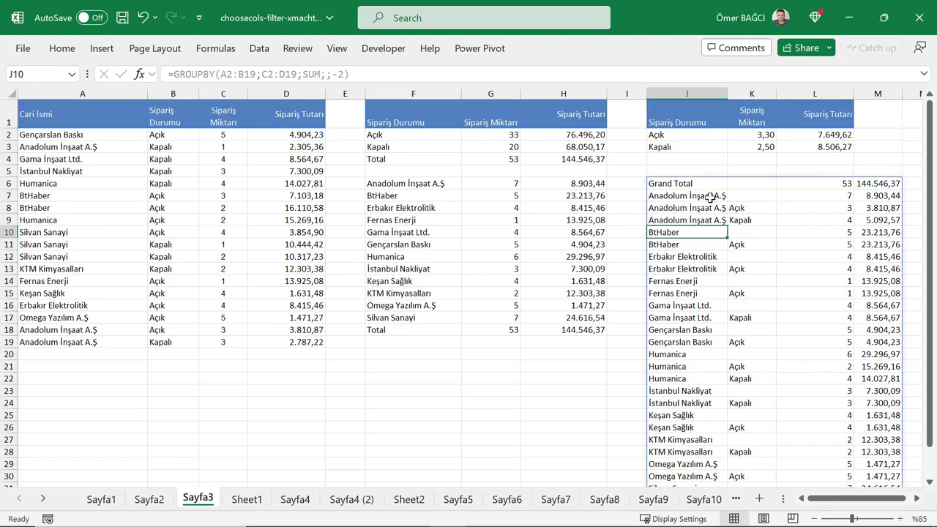
pyautogui.moveTo(704, 196); pyautogui.dragTo(874, 220)
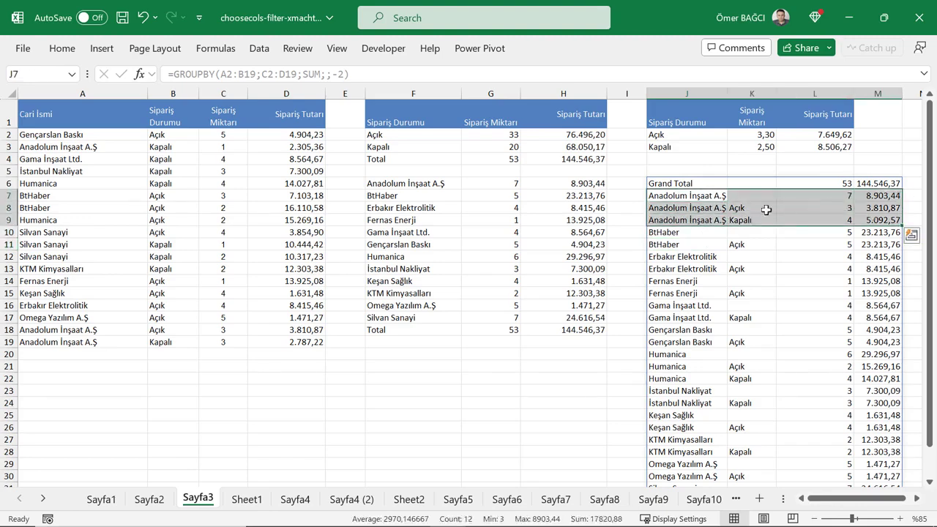
# Set the J6 formula's total depth to 2 and check the first customer's detail rows and subtotal row.
pyautogui.doubleClick(674, 184)
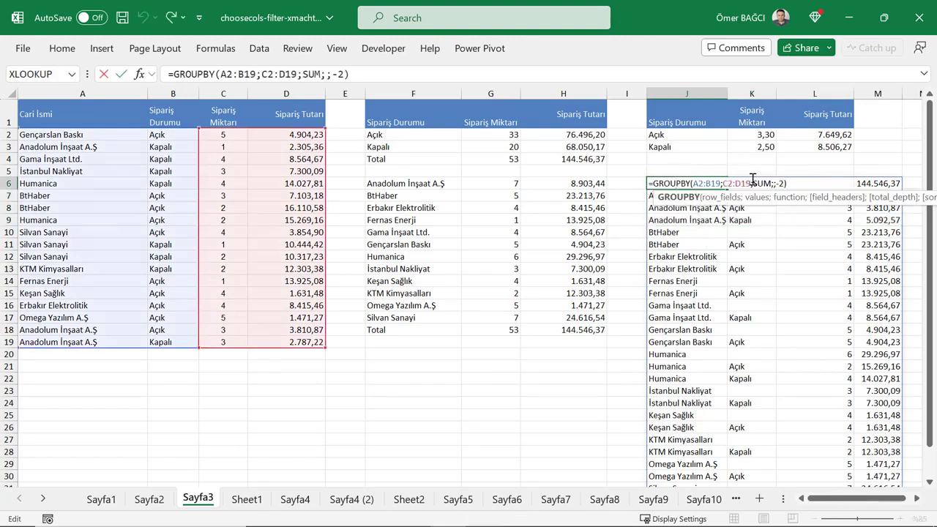
pyautogui.click(782, 181)
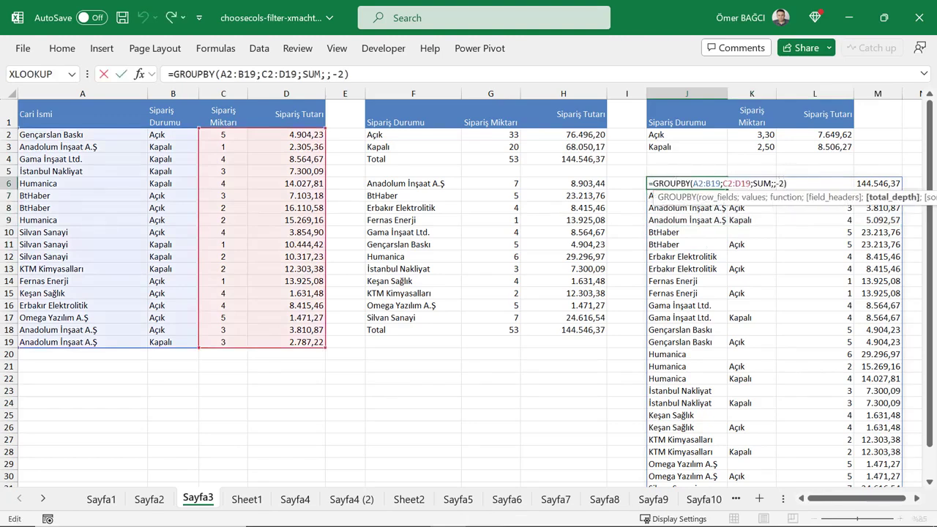
pyautogui.press('BackSpace')
pyautogui.hotkey('ctrl', 'Return')
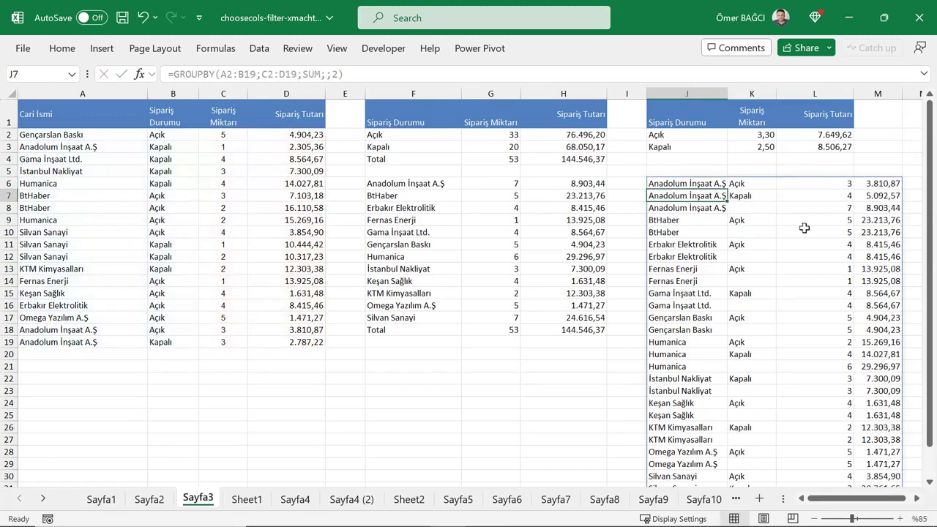
pyautogui.moveTo(701, 187); pyautogui.dragTo(896, 192)
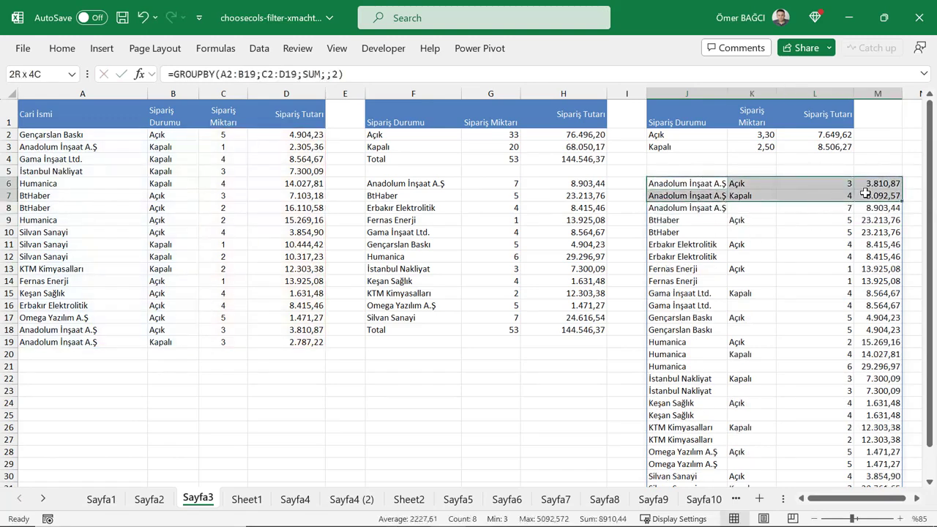
pyautogui.moveTo(707, 209); pyautogui.dragTo(876, 209)
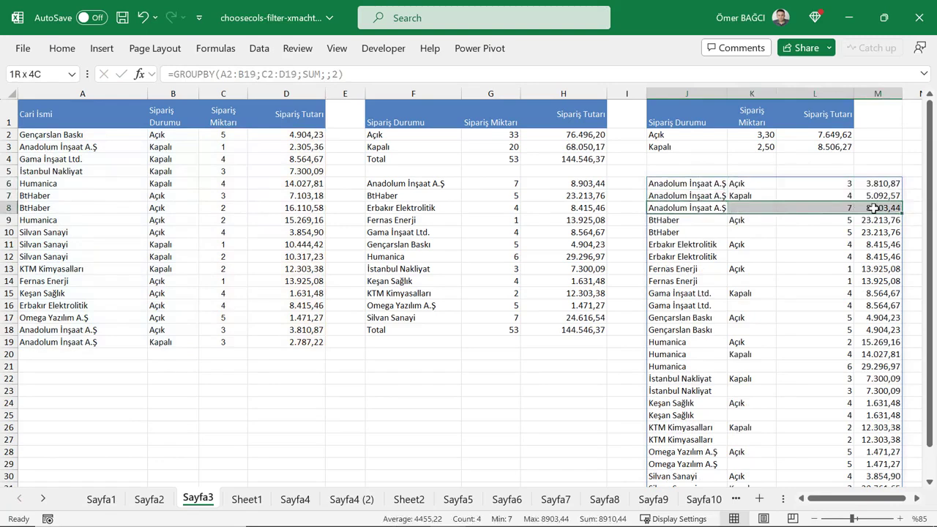
# Widen column J slightly so the customer names fit, and check the first customer's subtotal row J8:M8.
pyautogui.click(693, 184)
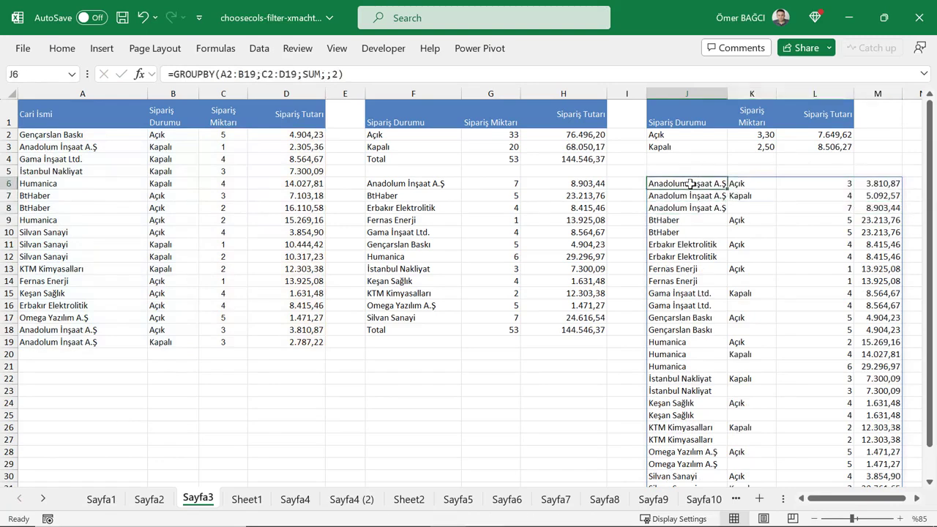
pyautogui.moveTo(727, 94); pyautogui.dragTo(731, 94)
pyautogui.click(884, 210)
pyautogui.moveTo(763, 216); pyautogui.dragTo(887, 210)
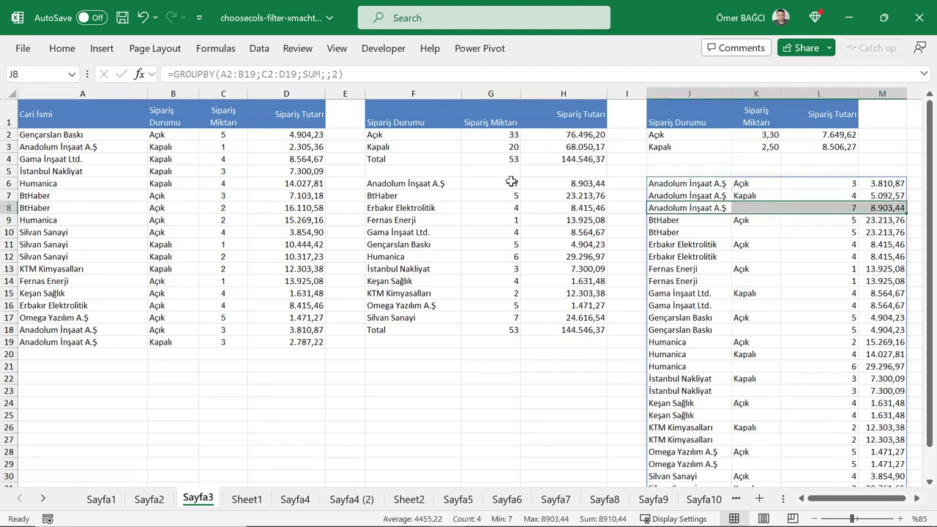
pyautogui.scroll(-3, 793, 245)
pyautogui.scroll(3, 792, 245)
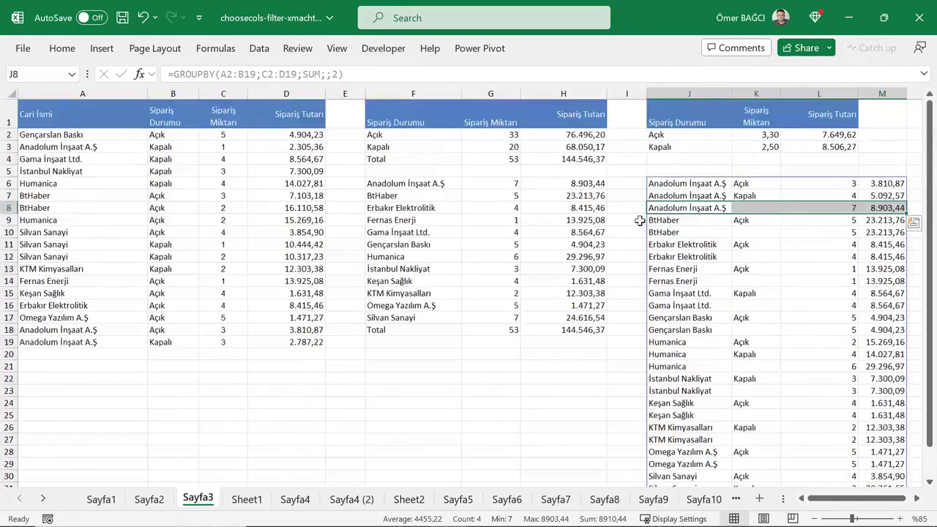
# Review the source orders and the GROUPBY summaries by status and by customer.
pyautogui.click(223, 171)
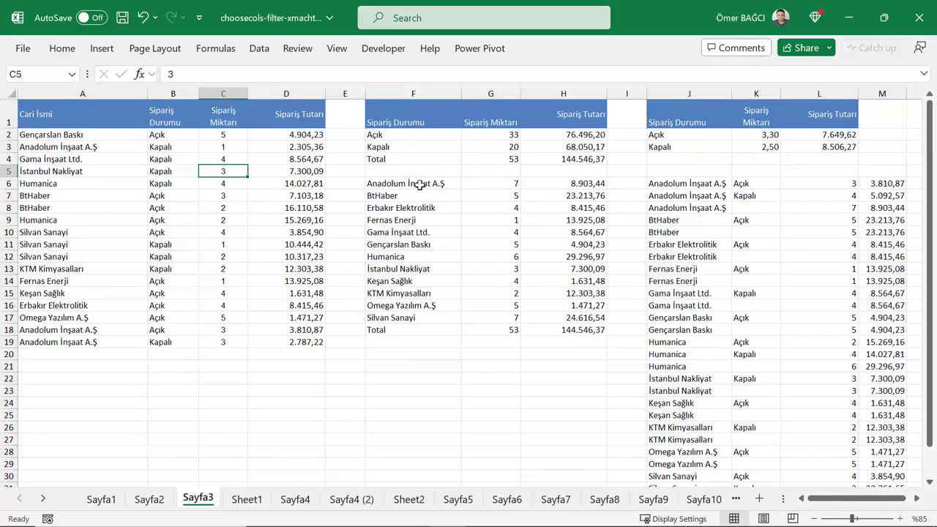
pyautogui.click(408, 195)
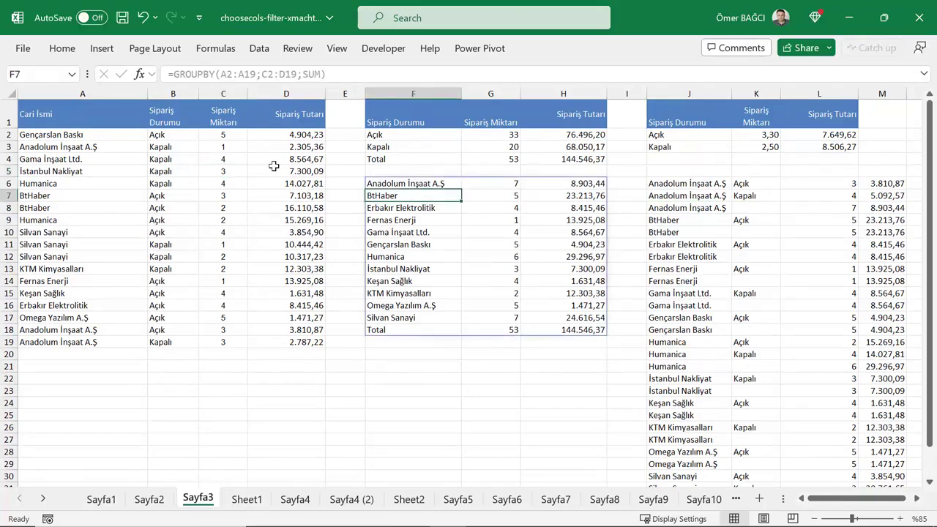
pyautogui.click(401, 146)
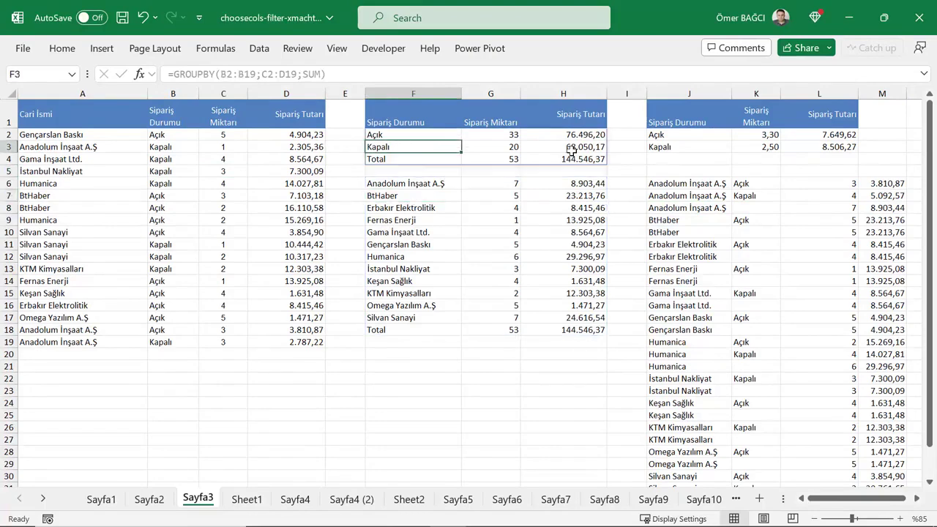
pyautogui.click(571, 242)
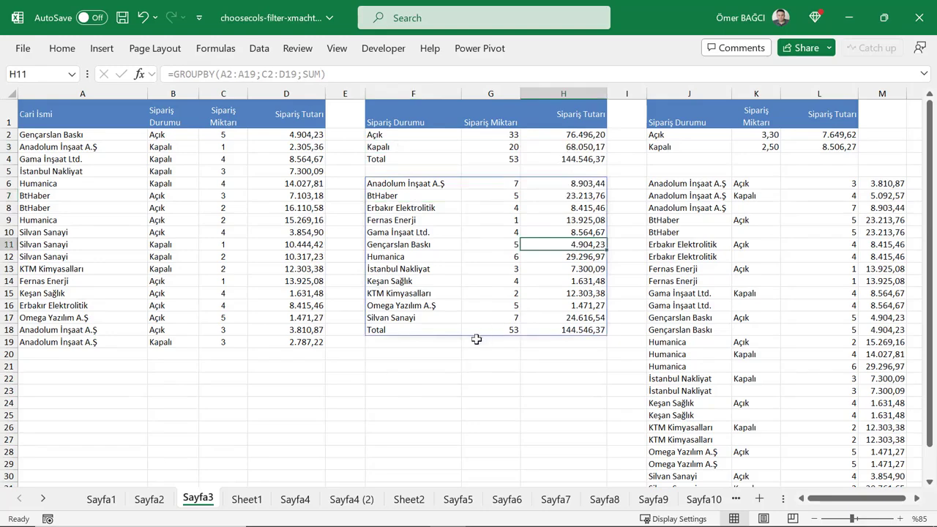
# Enter =GROUPBY(A2:A19;C2:D19;MAX) in F21 to list each customer's maximum order quantity and amount.
pyautogui.click(411, 362)
pyautogui.write('=gr')
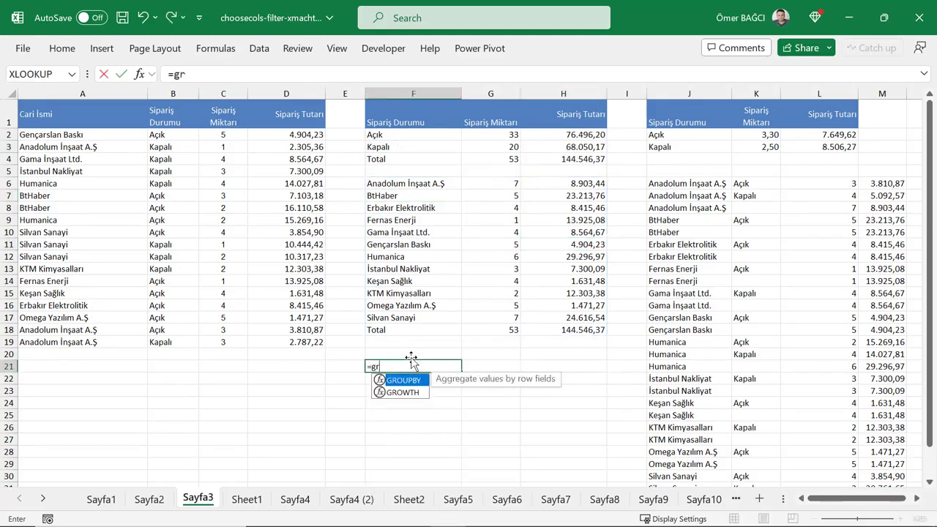
pyautogui.press('Tab')
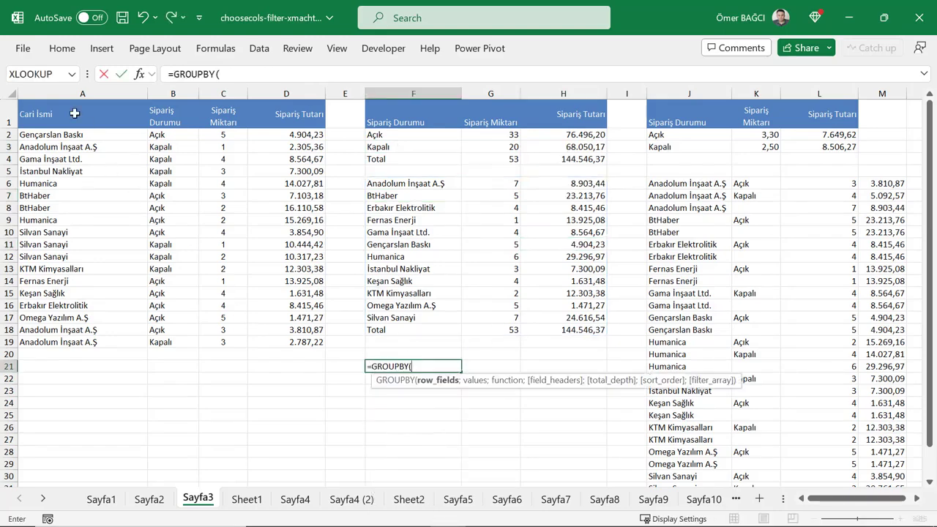
pyautogui.moveTo(63, 136); pyautogui.dragTo(63, 341)
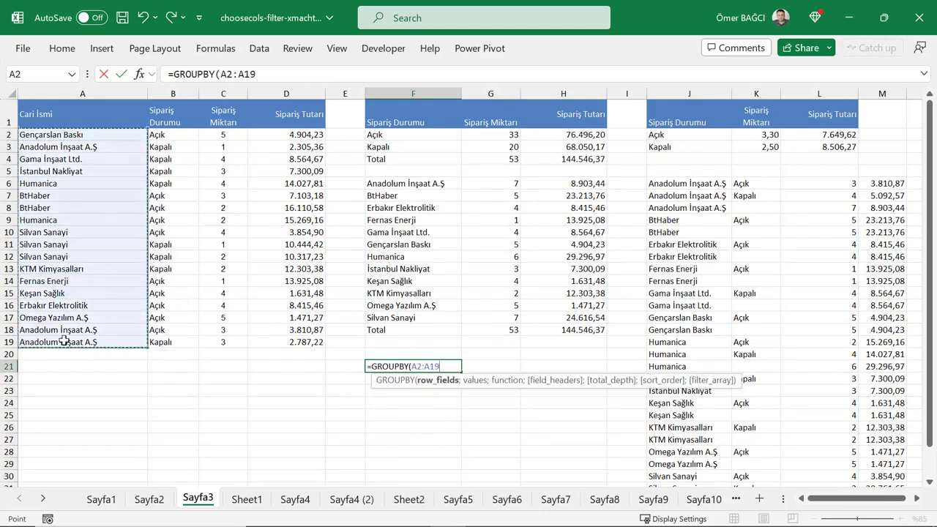
pyautogui.write(';')
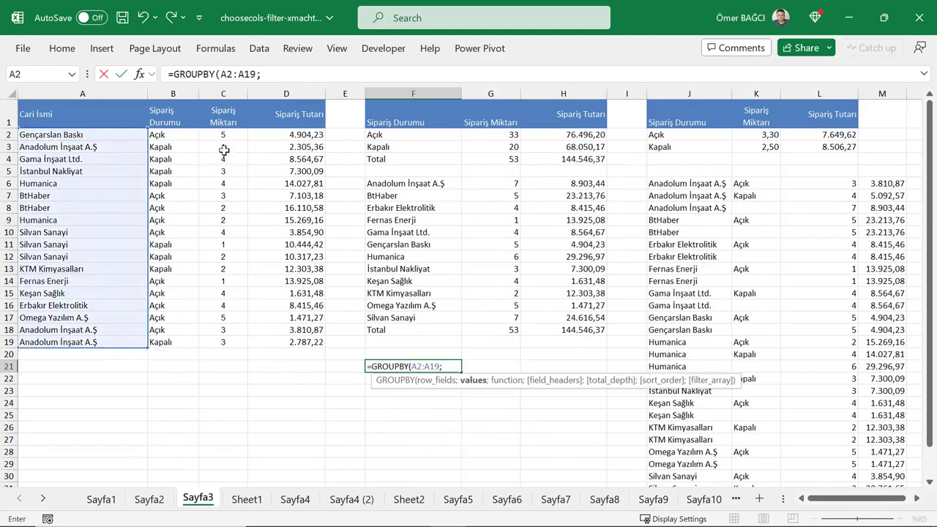
pyautogui.moveTo(219, 137); pyautogui.dragTo(294, 342)
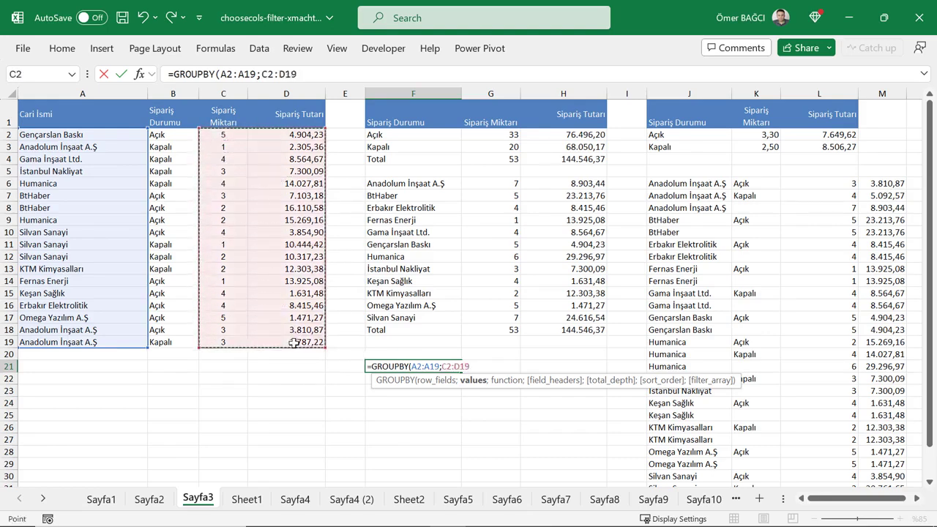
pyautogui.write(';')
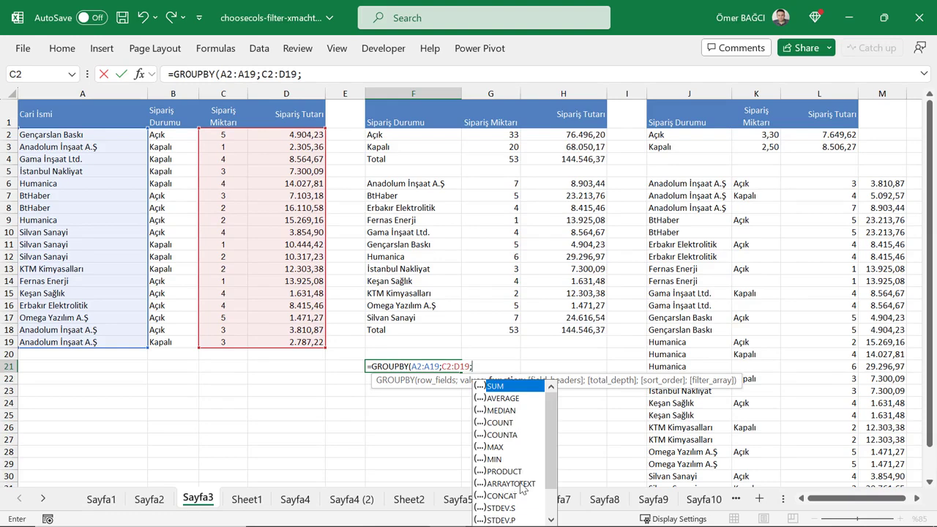
pyautogui.doubleClick(492, 447)
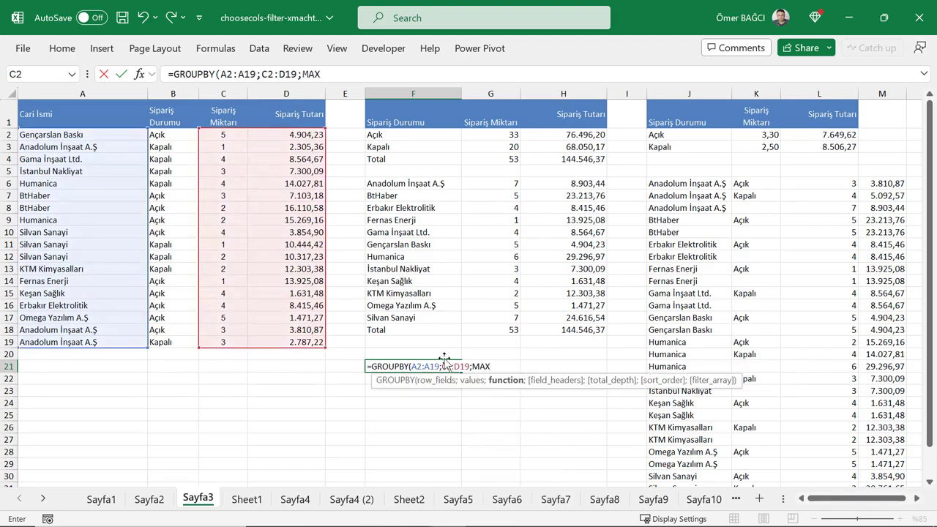
pyautogui.write(')')
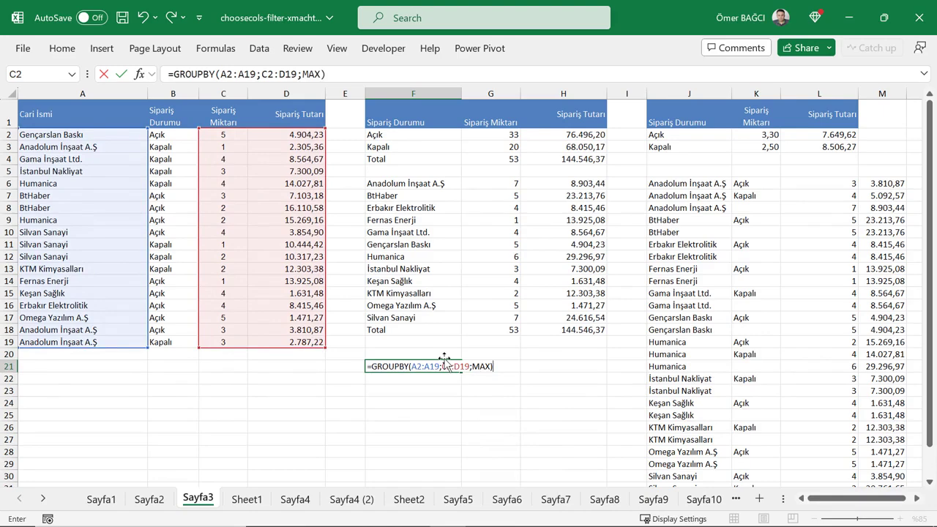
pyautogui.press('Return')
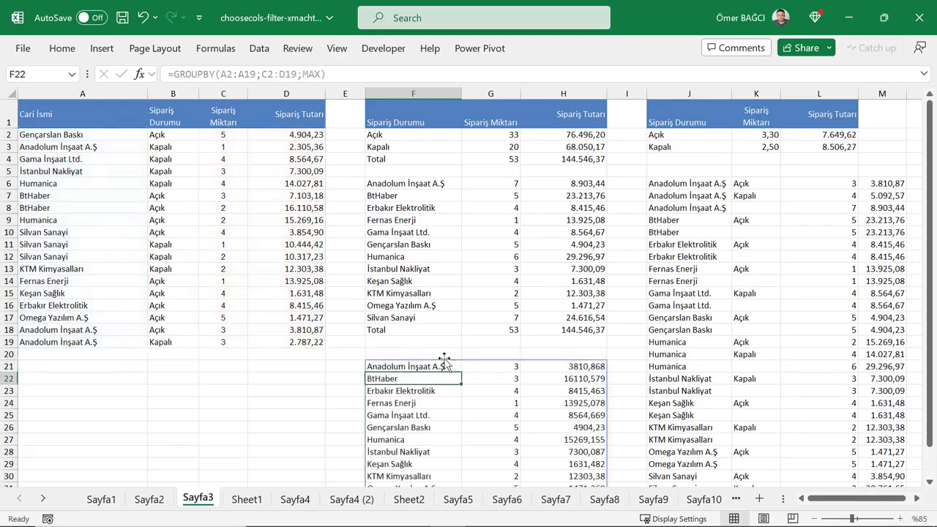
# Format the maximum order amounts in H21:H33 with thousands separators and two decimals.
pyautogui.press('Up')
pyautogui.press('Right')
pyautogui.press('Right')
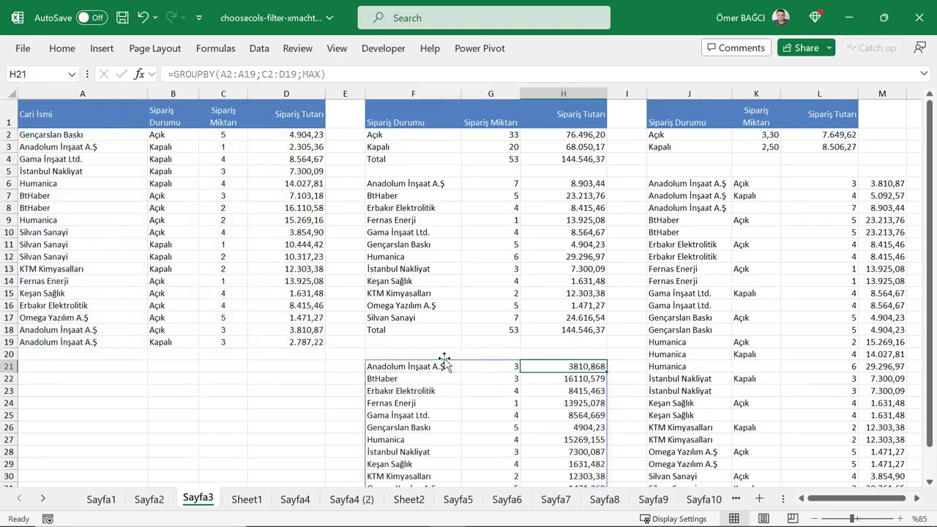
pyautogui.hotkey('ctrl', 'shift', 'Down')
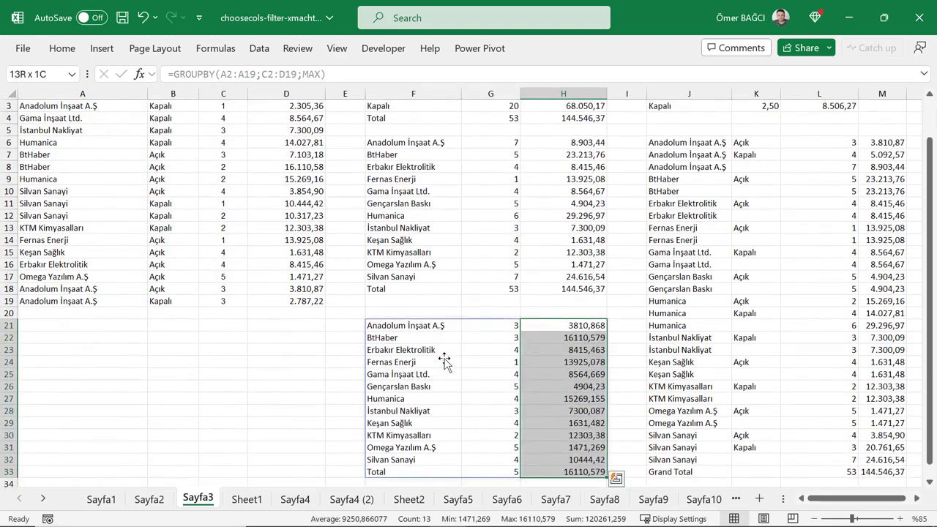
pyautogui.hotkey('ctrl', 'shift', '1')
pyautogui.press('Left')
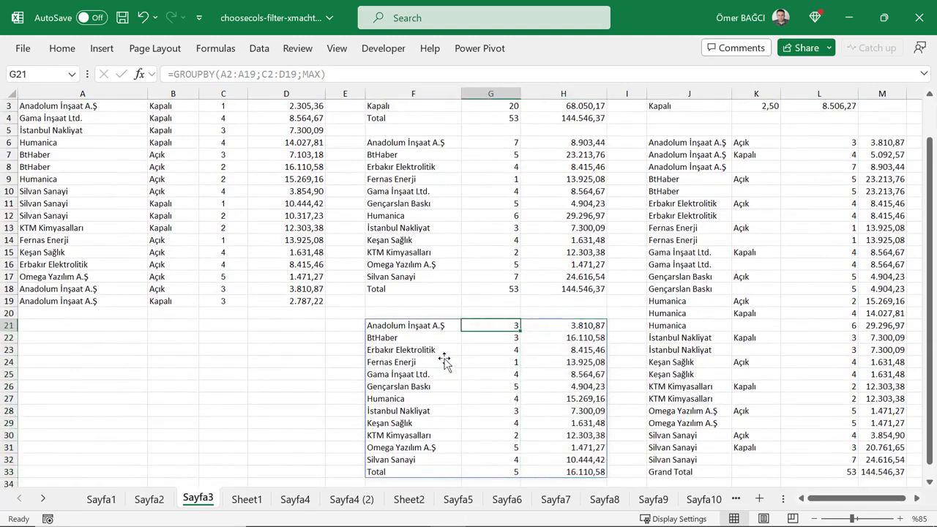
pyautogui.press('Left')
# Undo the number format on H21:H33 and the MAX GROUPBY formula in F21.
pyautogui.hotkey('ctrl', 'z')
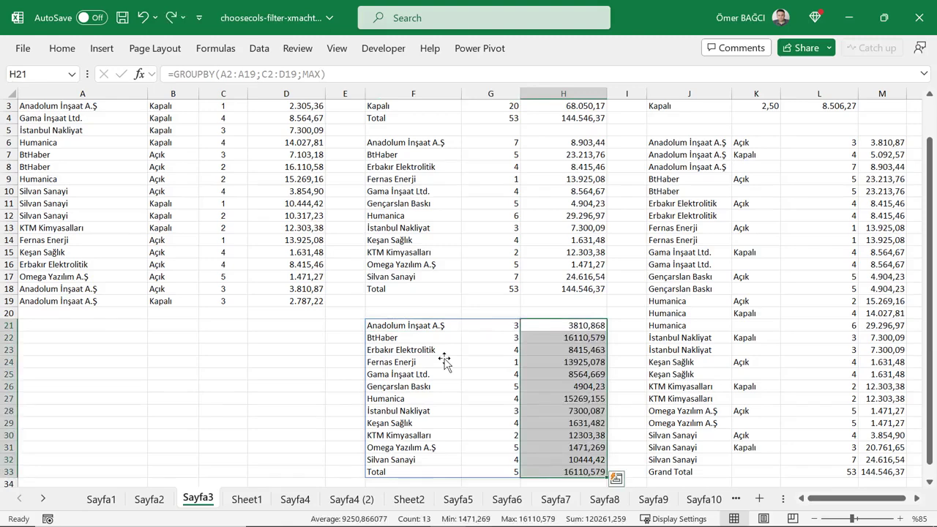
pyautogui.hotkey('ctrl', 'q')
pyautogui.click(442, 352)
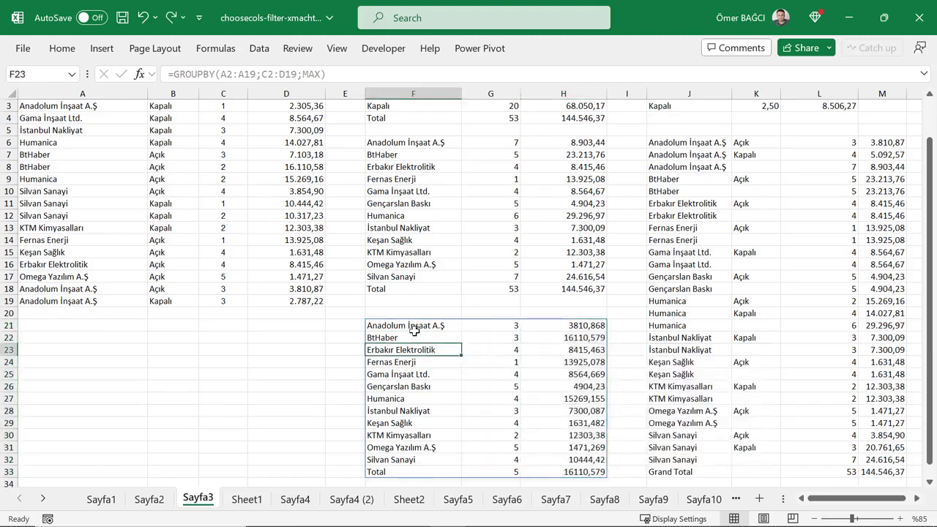
pyautogui.scroll(-1, 414, 331)
pyautogui.scroll(2, 416, 334)
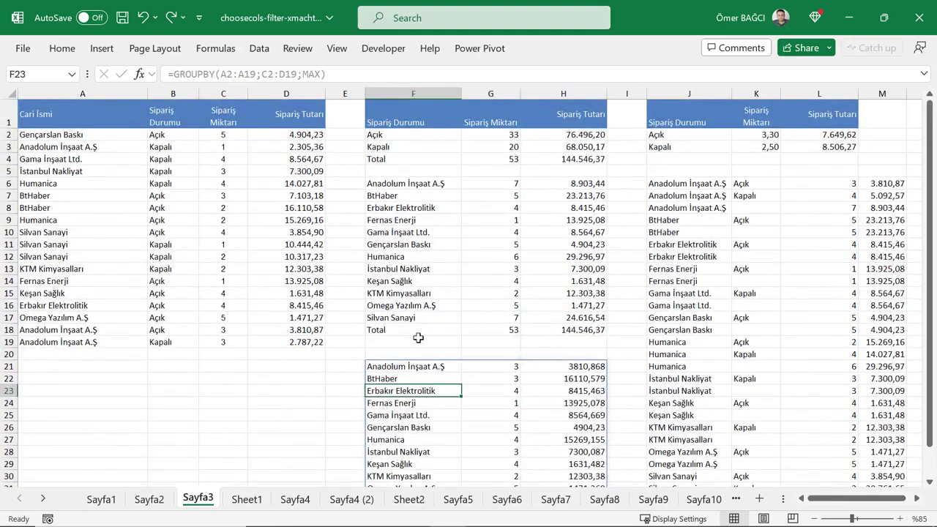
pyautogui.hotkey('ctrl', 'z')
# Enter =GROUPBY(A2:A19;B2:B19;ARRAYTOTEXT) in F21 to list each customer's order statuses as combined text.
pyautogui.write('=')
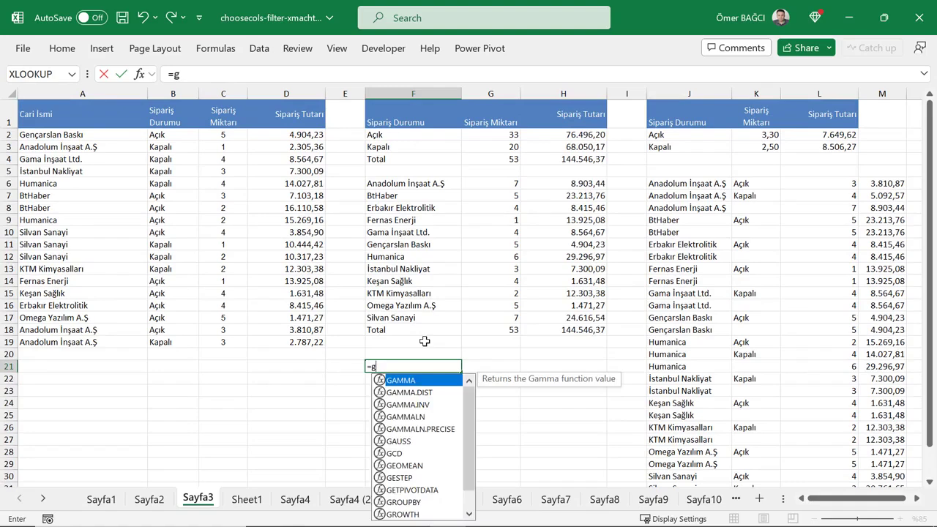
pyautogui.write('gr')
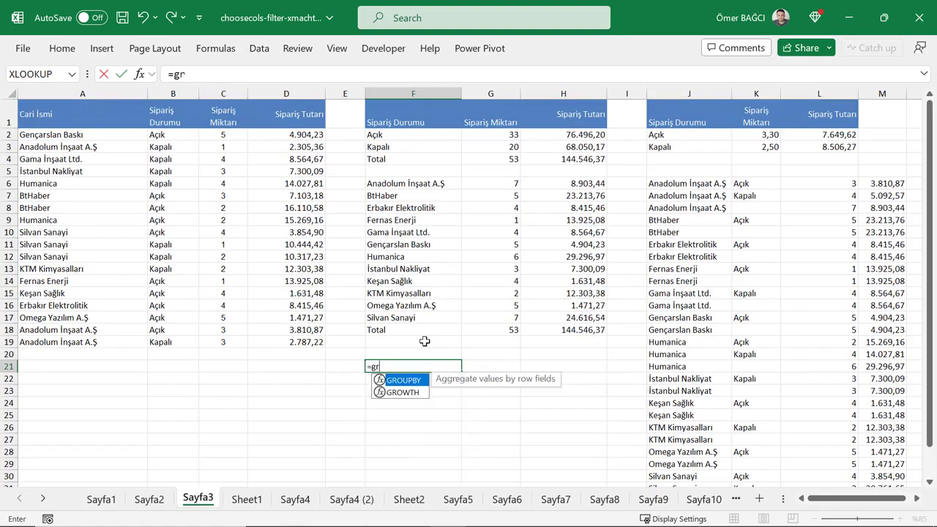
pyautogui.press('Tab')
pyautogui.moveTo(46, 135); pyautogui.dragTo(32, 341)
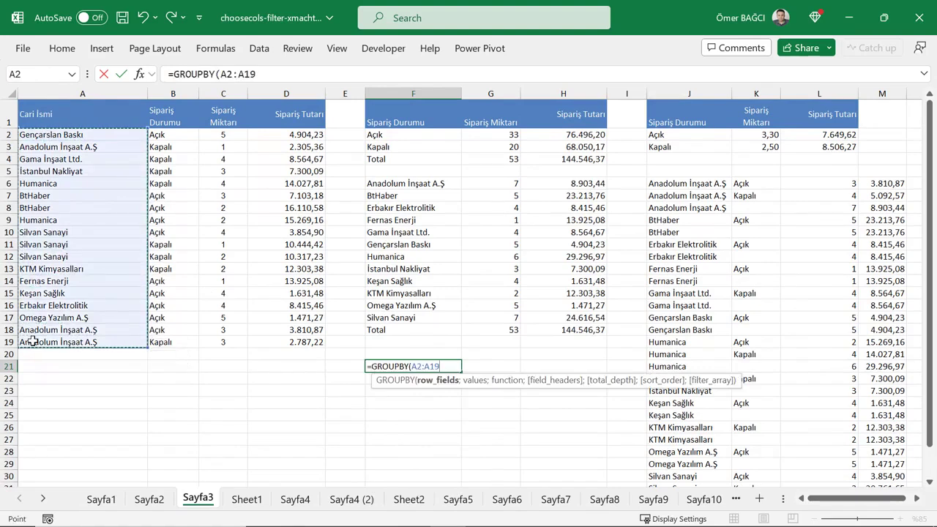
pyautogui.write(';')
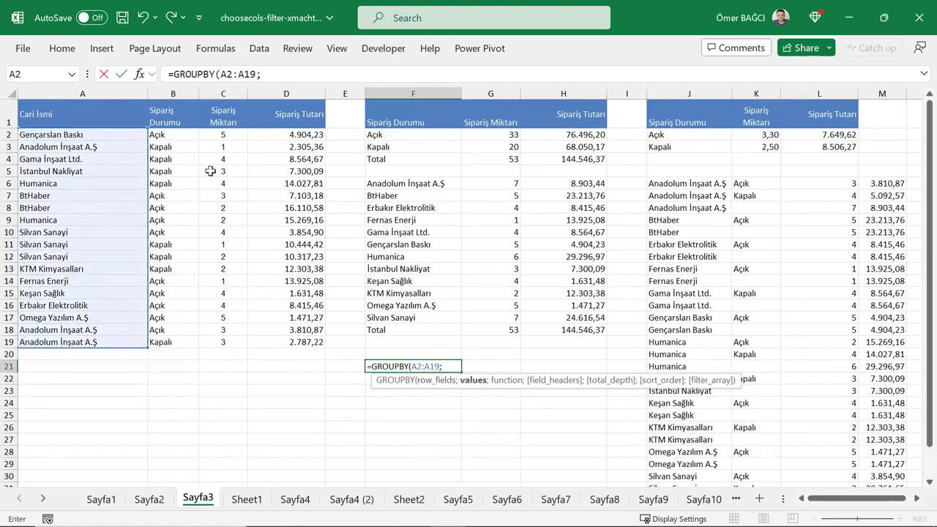
pyautogui.moveTo(174, 134); pyautogui.dragTo(169, 344)
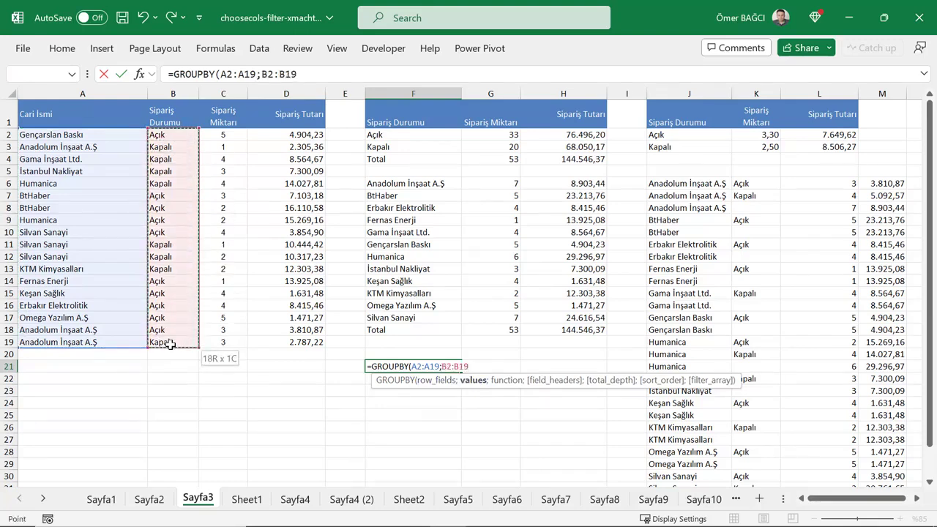
pyautogui.write(';')
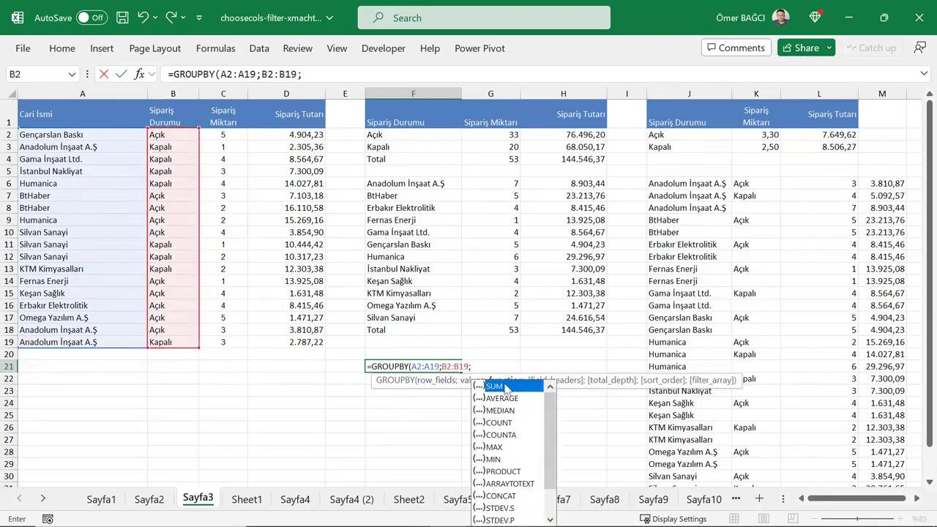
pyautogui.doubleClick(502, 485)
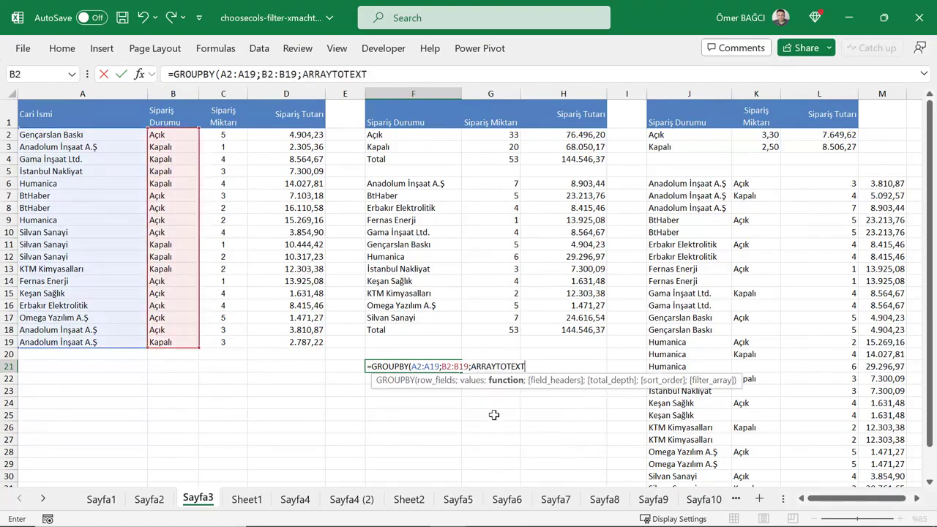
pyautogui.write(')')
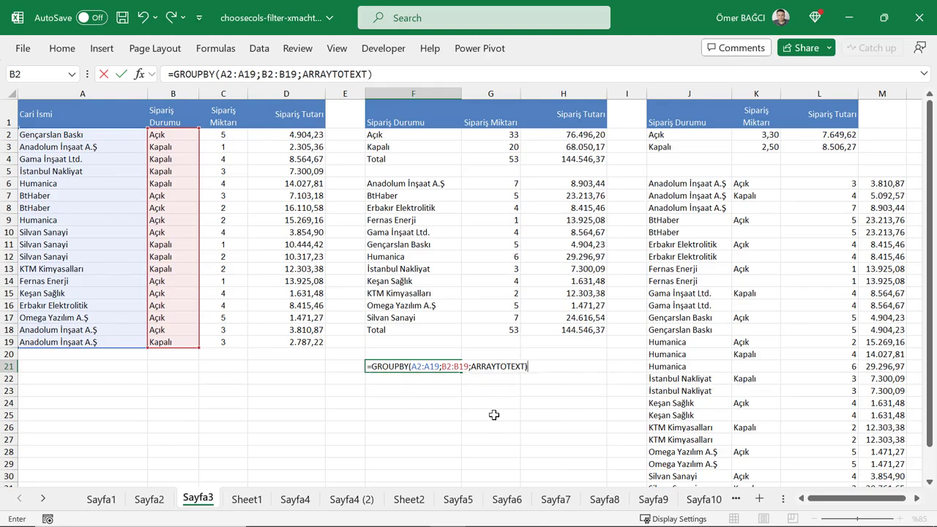
pyautogui.press('Return')
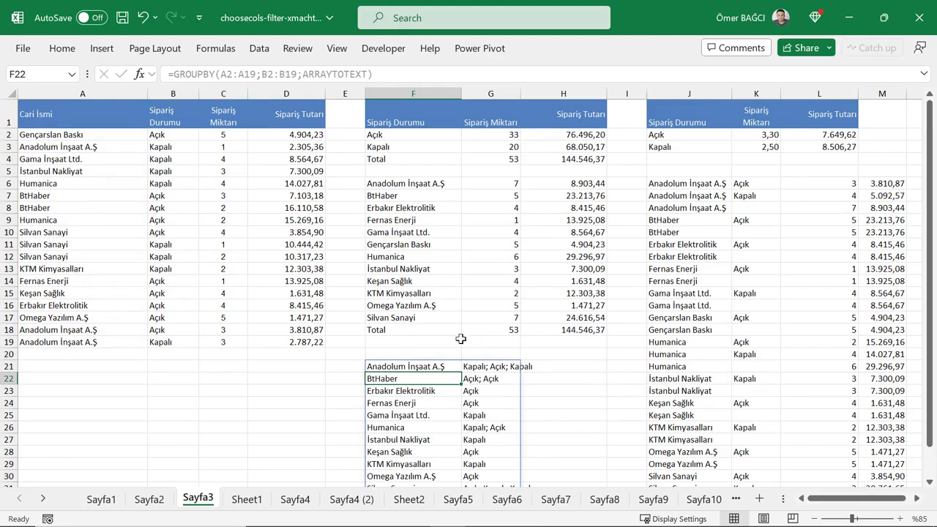
# Compare the combined statuses of Anadolum İnşaat A.Ş with its source rows, and examine the Total row of the text summary.
pyautogui.scroll(-2, 455, 334)
pyautogui.scroll(-1, 455, 331)
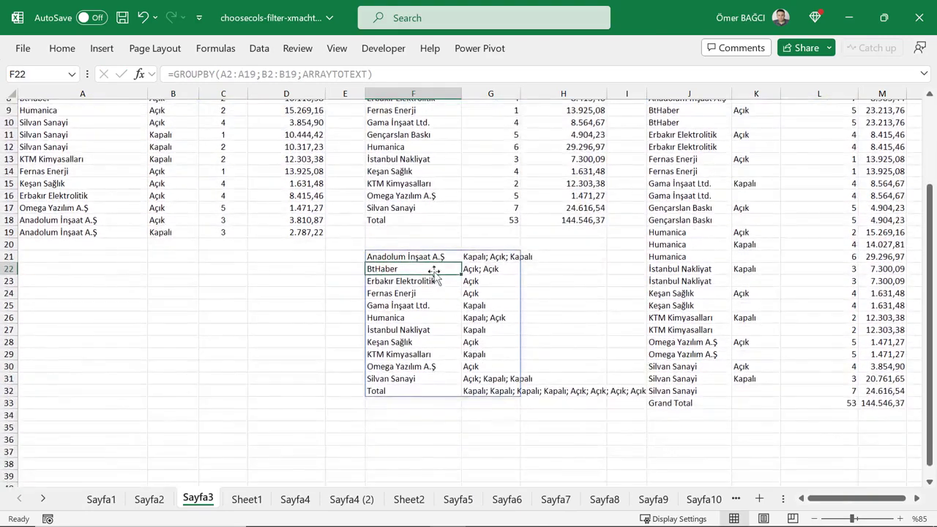
pyautogui.click(405, 256)
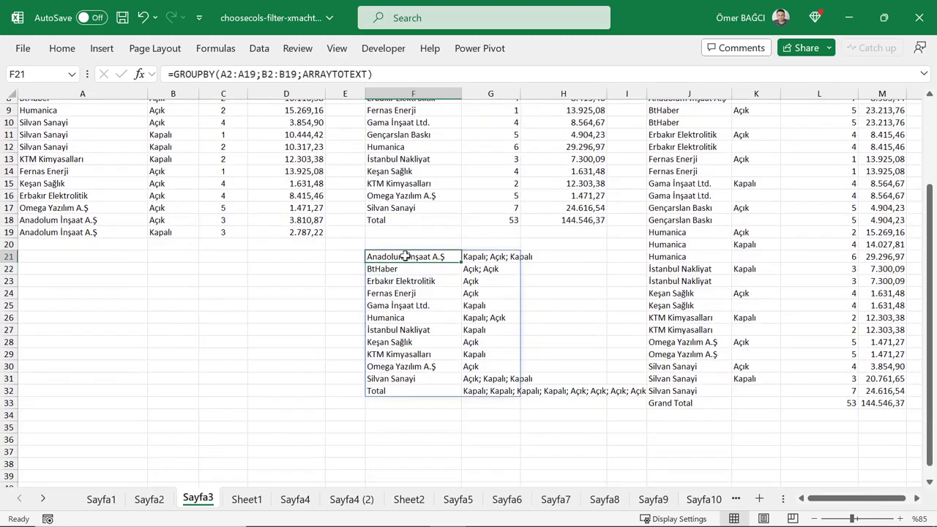
pyautogui.click(480, 257)
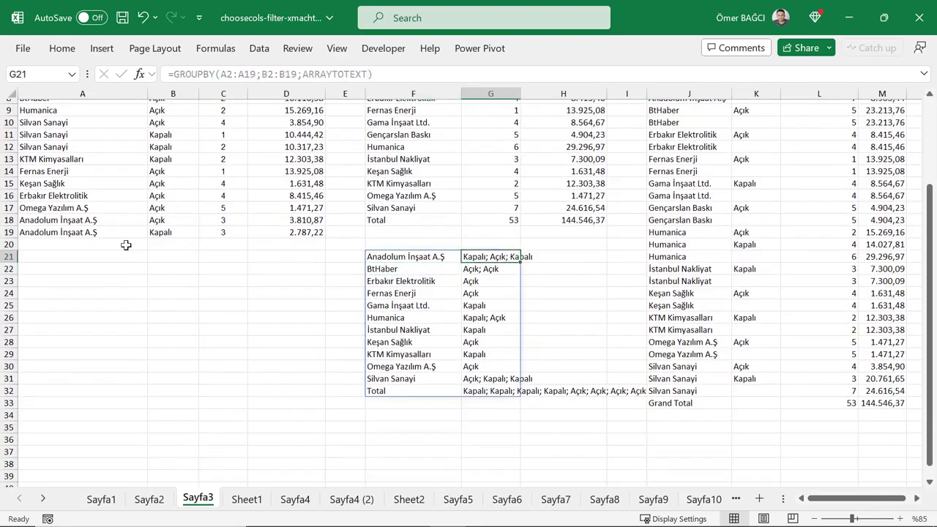
pyautogui.scroll(3, 125, 246)
pyautogui.moveTo(105, 339); pyautogui.dragTo(155, 333)
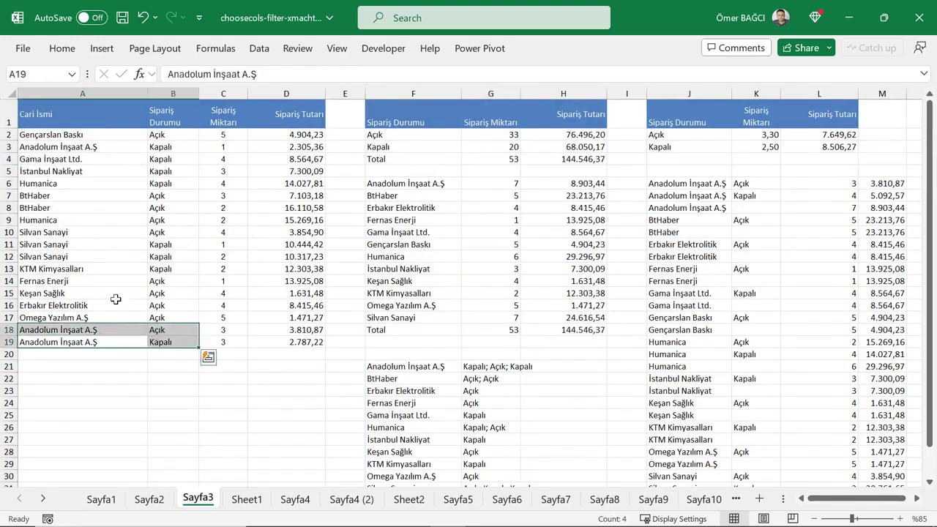
pyautogui.click(169, 147)
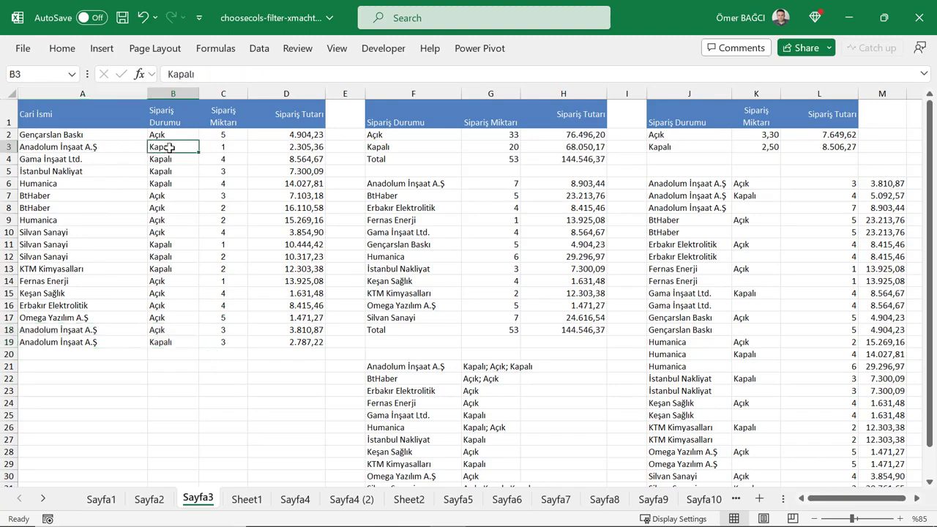
pyautogui.moveTo(156, 330); pyautogui.dragTo(74, 335)
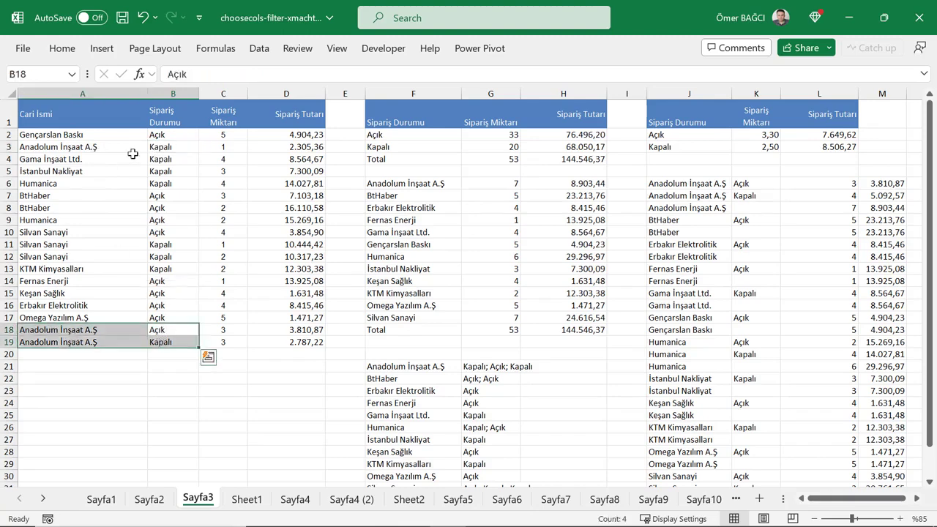
pyautogui.click(97, 149)
pyautogui.scroll(-2, 488, 367)
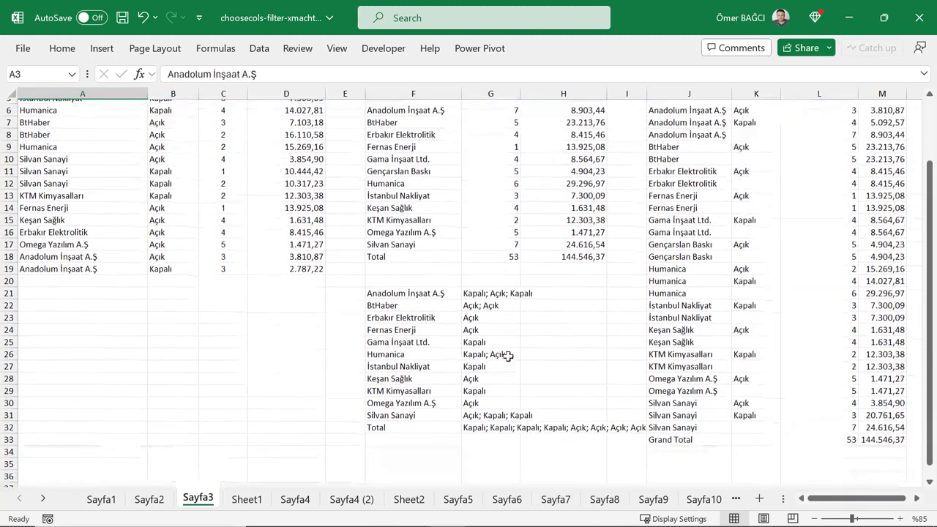
pyautogui.moveTo(383, 426); pyautogui.dragTo(579, 427)
# Remove the total row from the status text summary by setting the total depth of the F21 GROUPBY formula to 0.
pyautogui.click(381, 295)
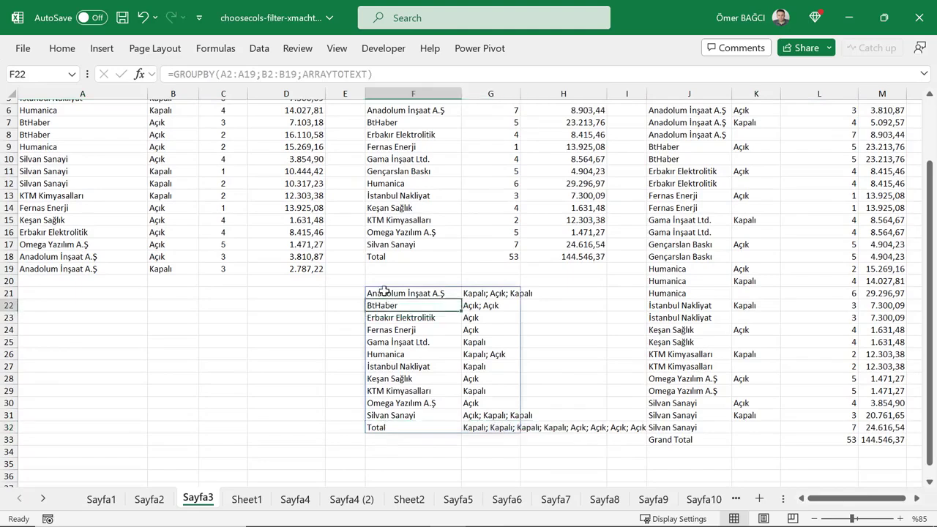
pyautogui.doubleClick(423, 294)
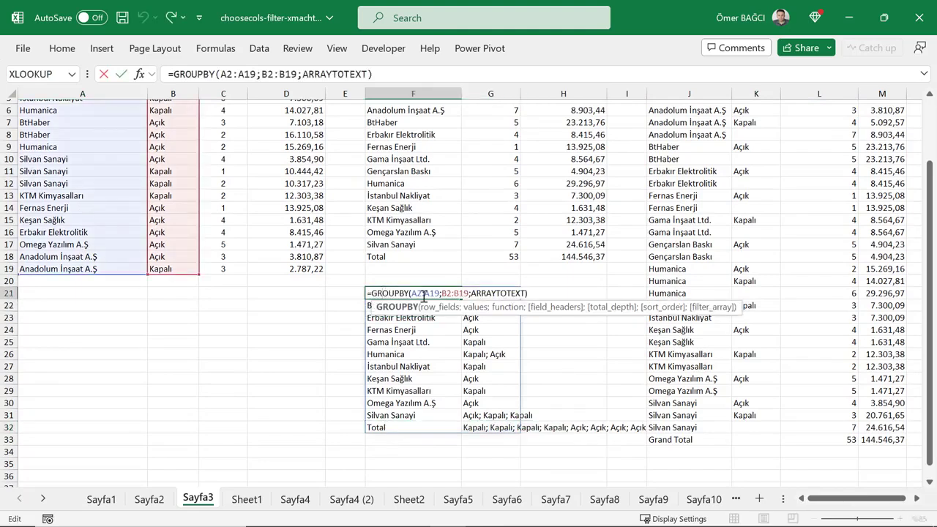
pyautogui.click(515, 293)
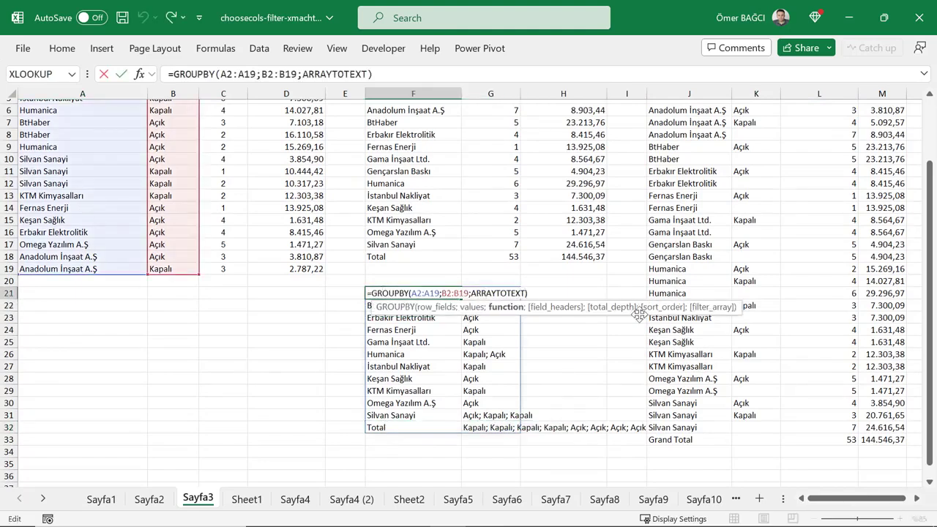
pyautogui.write(';;')
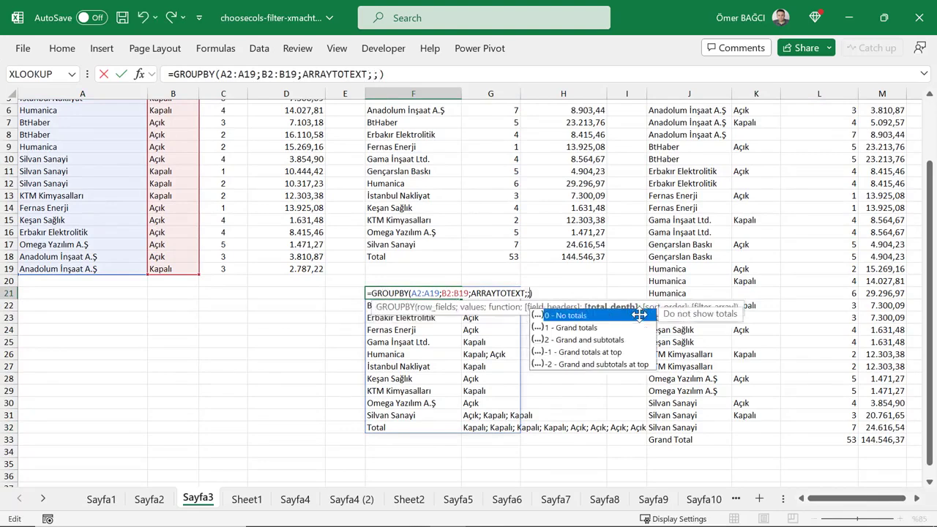
pyautogui.write('0')
pyautogui.press('Return')
pyautogui.press('Up')
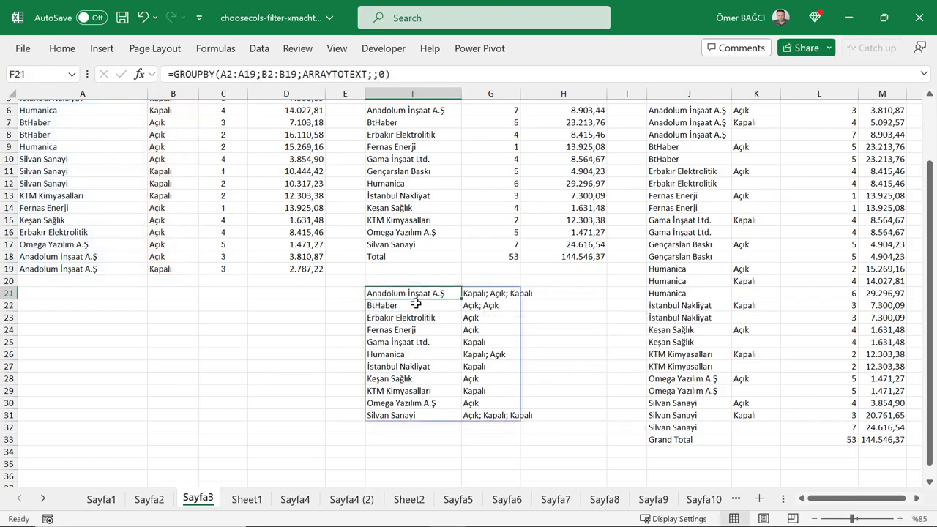
# Review the combined status texts per customer in F21:G31 and the source orders.
pyautogui.click(406, 330)
pyautogui.click(407, 291)
pyautogui.click(482, 294)
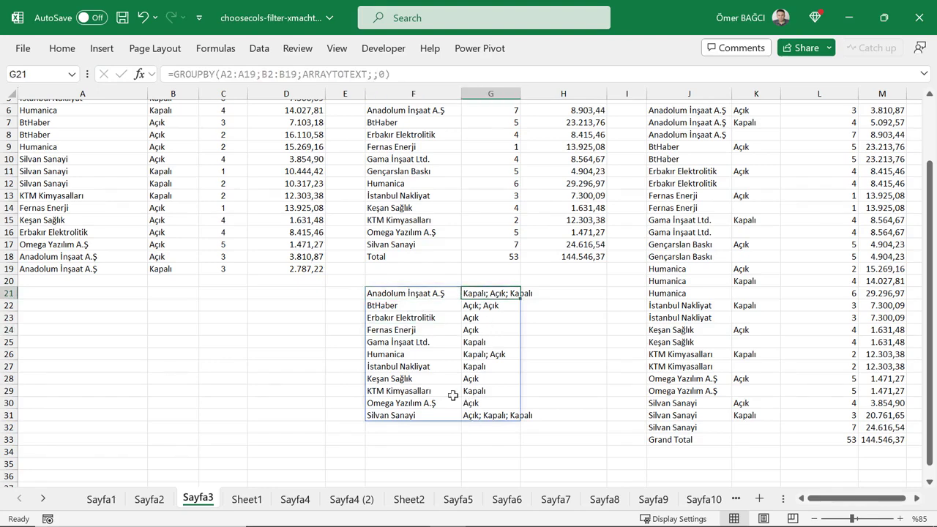
pyautogui.click(452, 393)
pyautogui.click(412, 290)
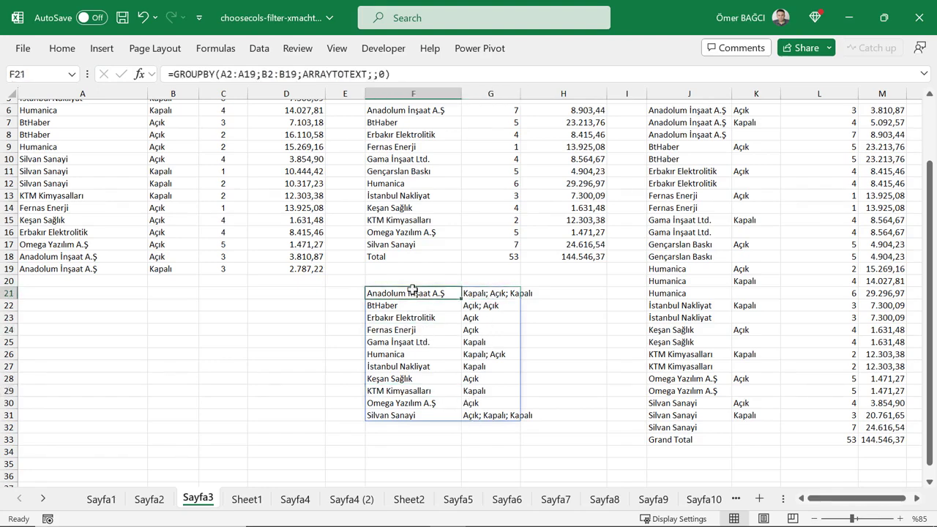
pyautogui.scroll(2, 412, 290)
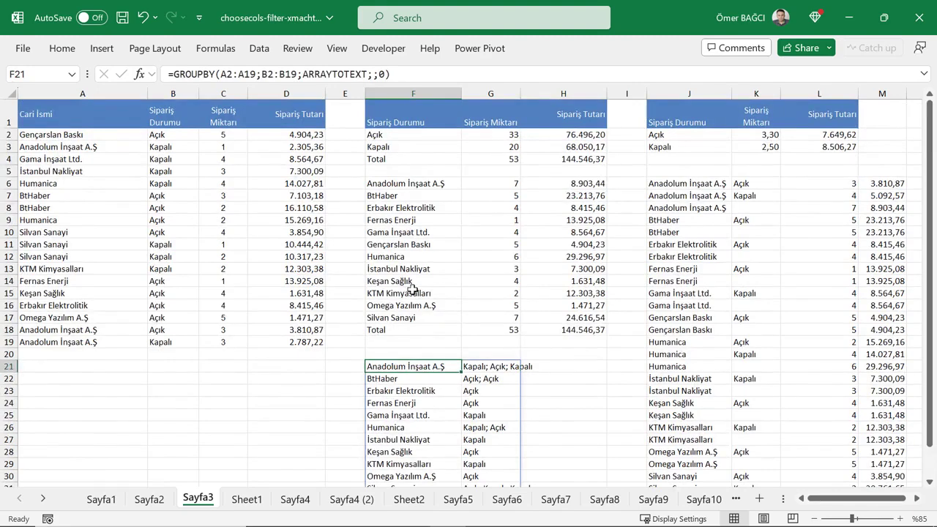
pyautogui.click(216, 303)
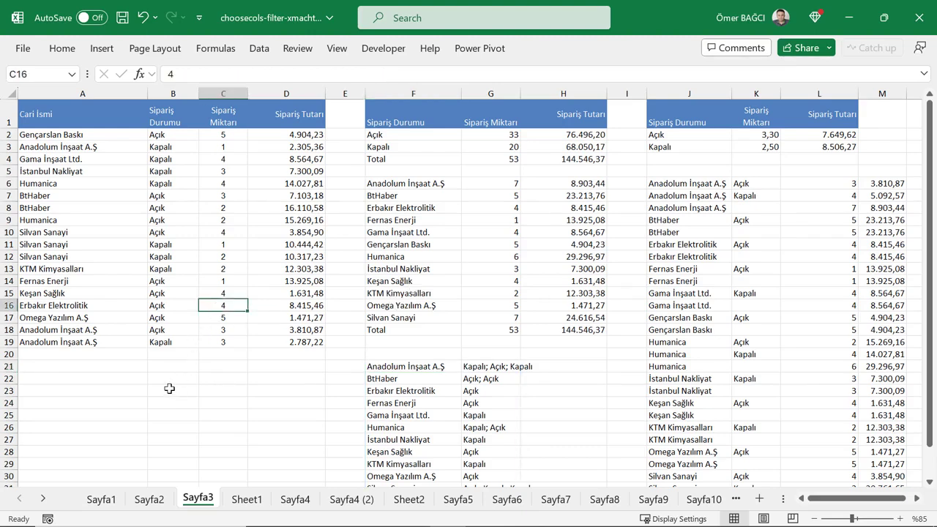
pyautogui.click(178, 353)
pyautogui.click(174, 374)
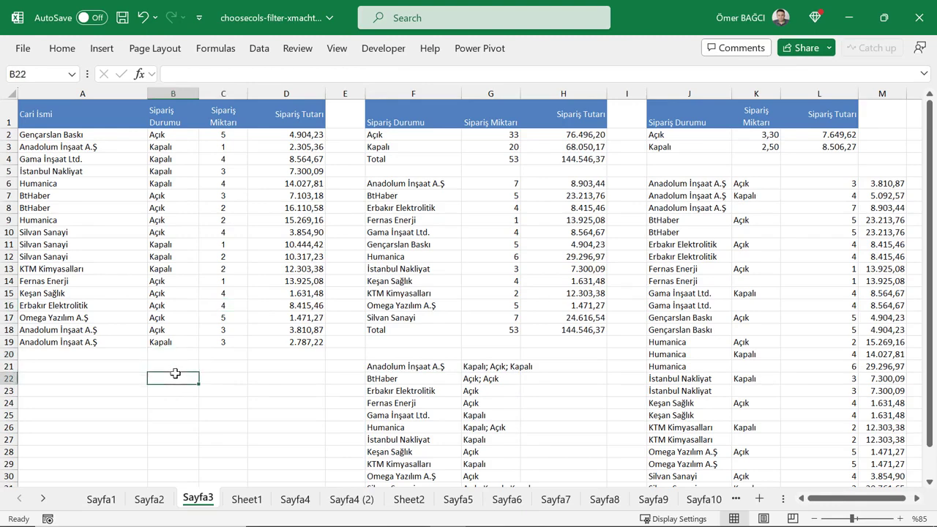
pyautogui.click(117, 372)
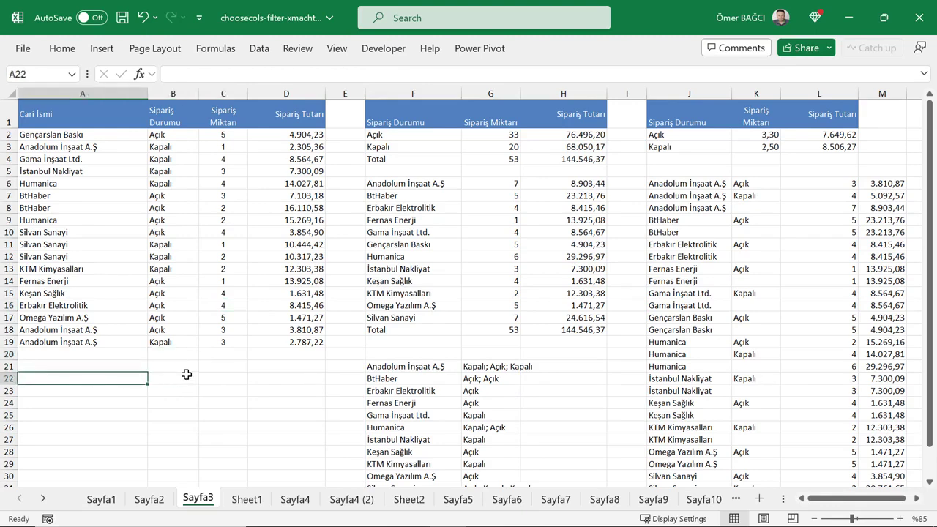
pyautogui.write('=gr')
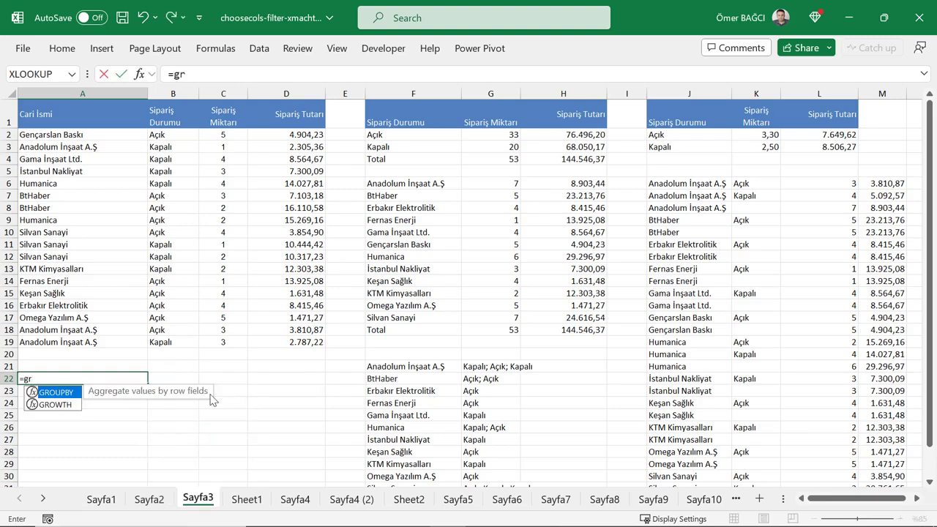
pyautogui.click(345, 256)
pyautogui.click(58, 374)
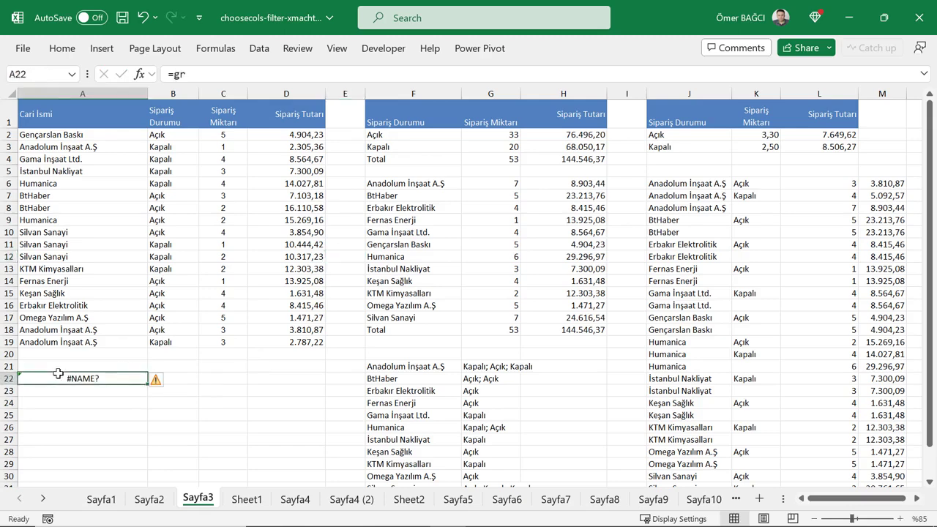
pyautogui.press('Delete')
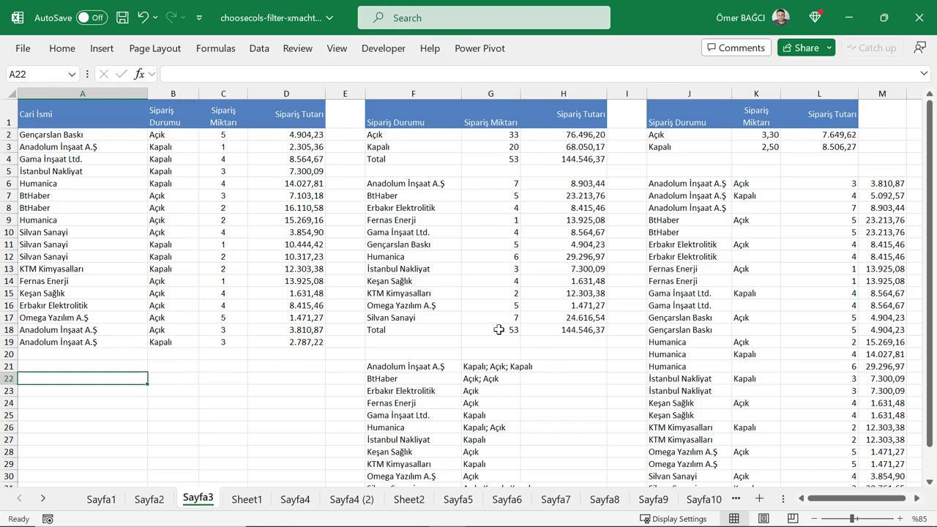
pyautogui.click(348, 302)
pyautogui.click(215, 223)
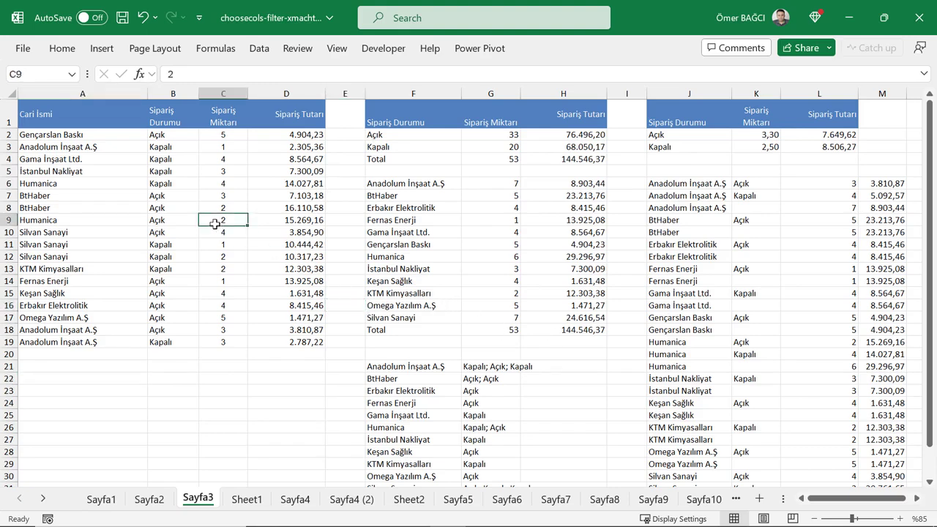
pyautogui.click(495, 219)
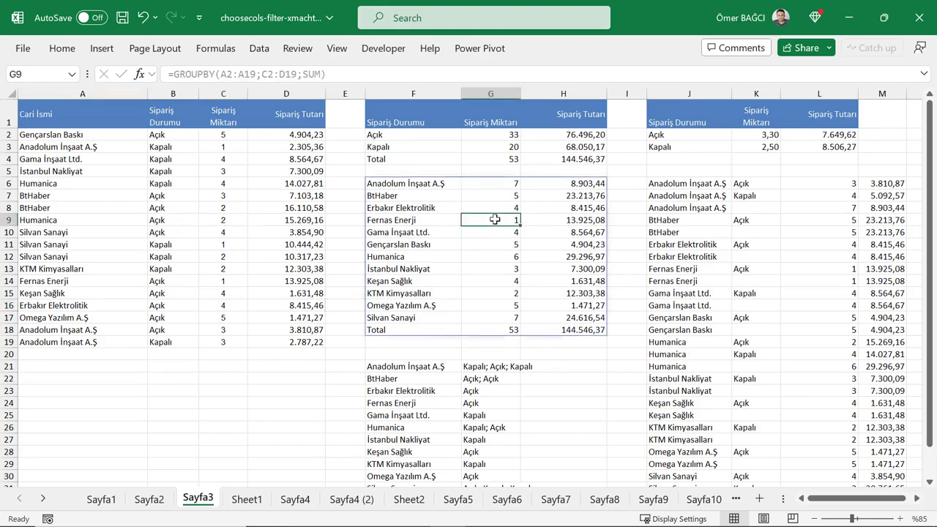